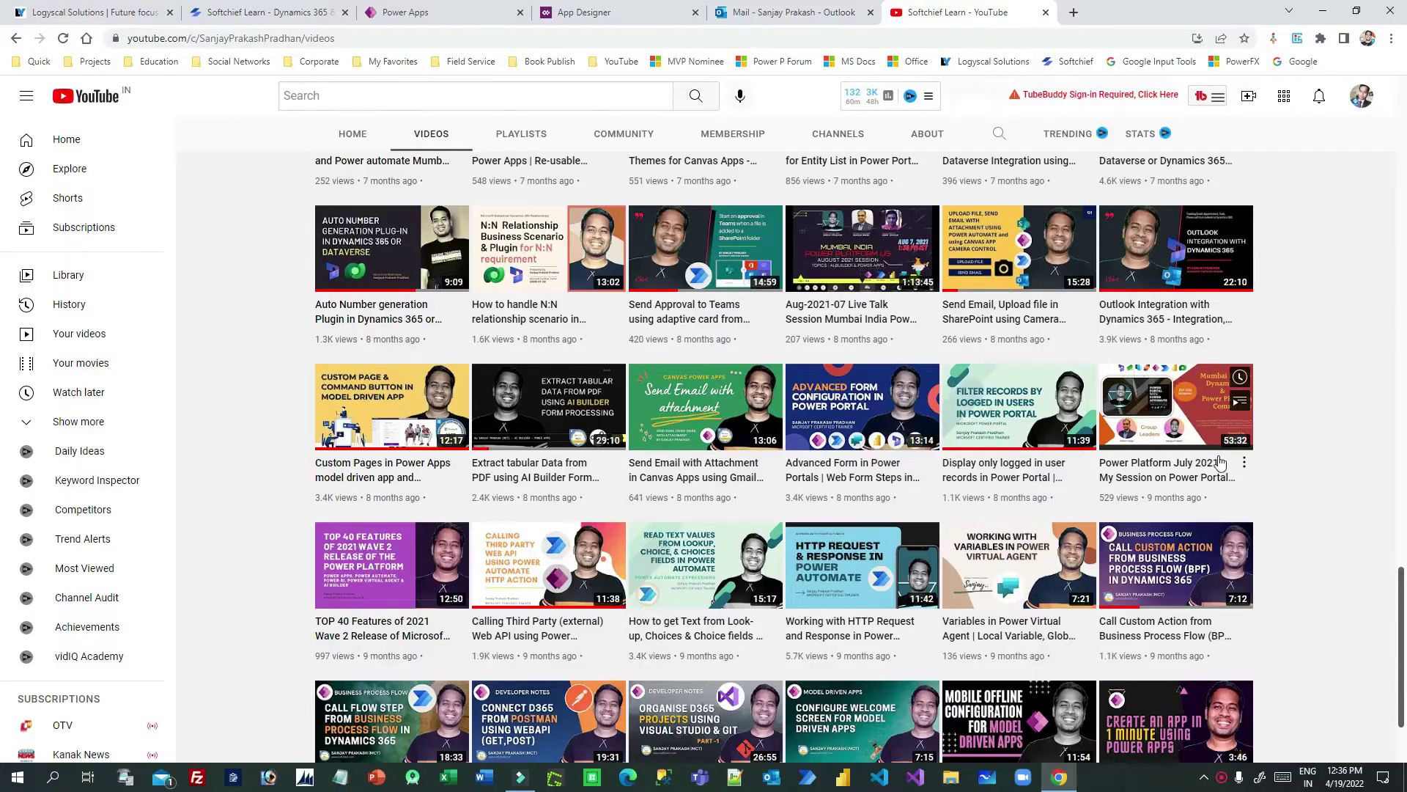
# Step: Open the Outlook Integration with Dynamics 365 video, then close the YouTube tab
pyautogui.scroll(-1, 1221, 464)
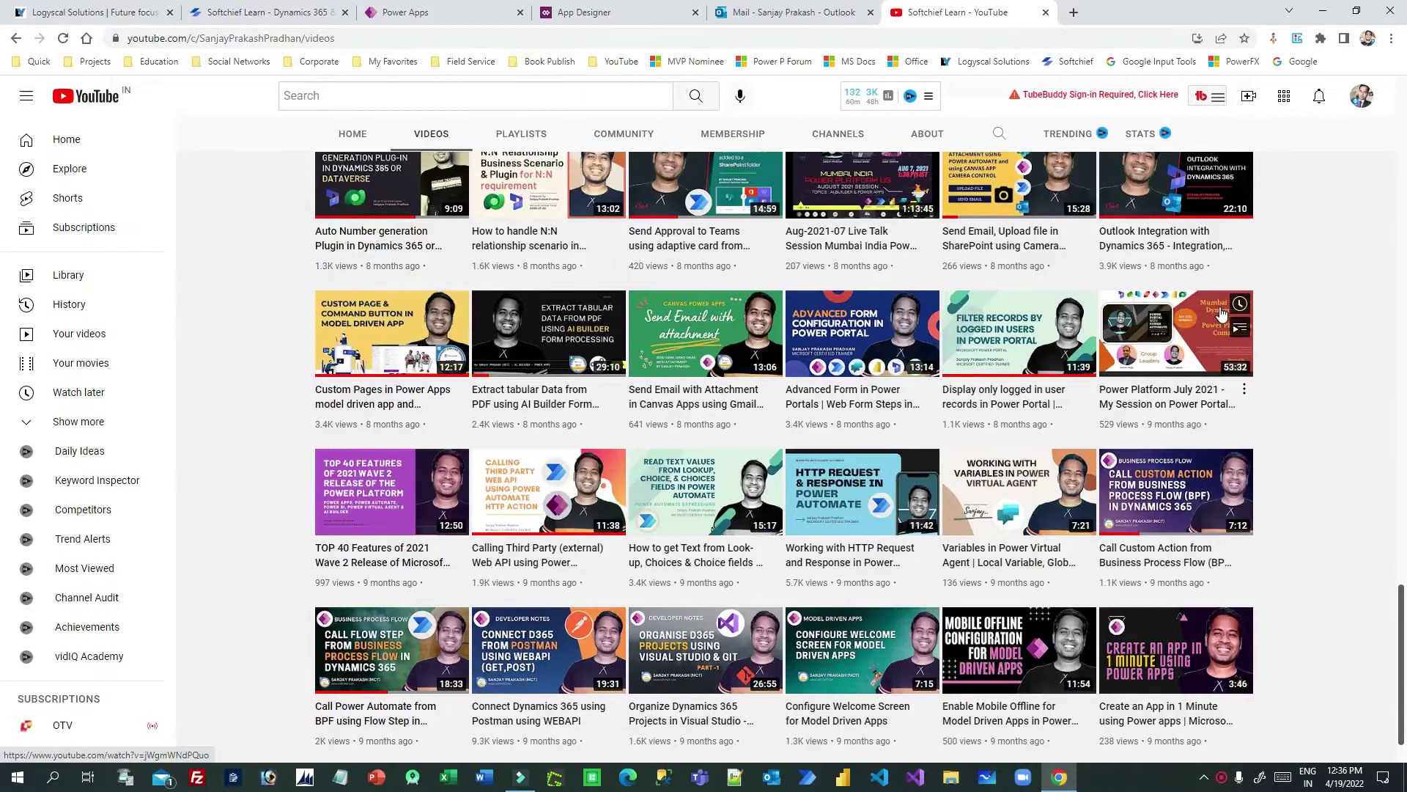
pyautogui.click(736, 15)
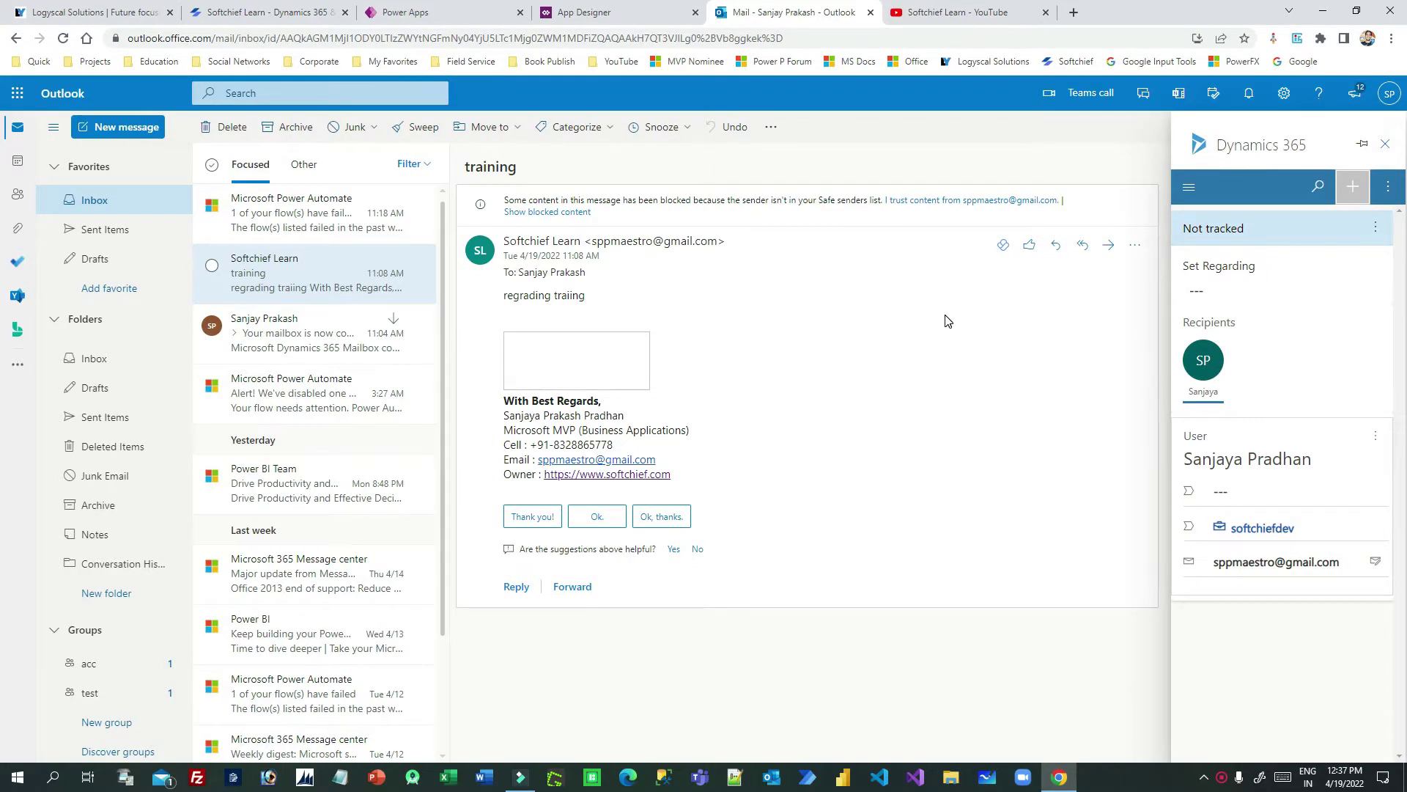
pyautogui.click(943, 22)
pyautogui.scroll(1, 1388, 362)
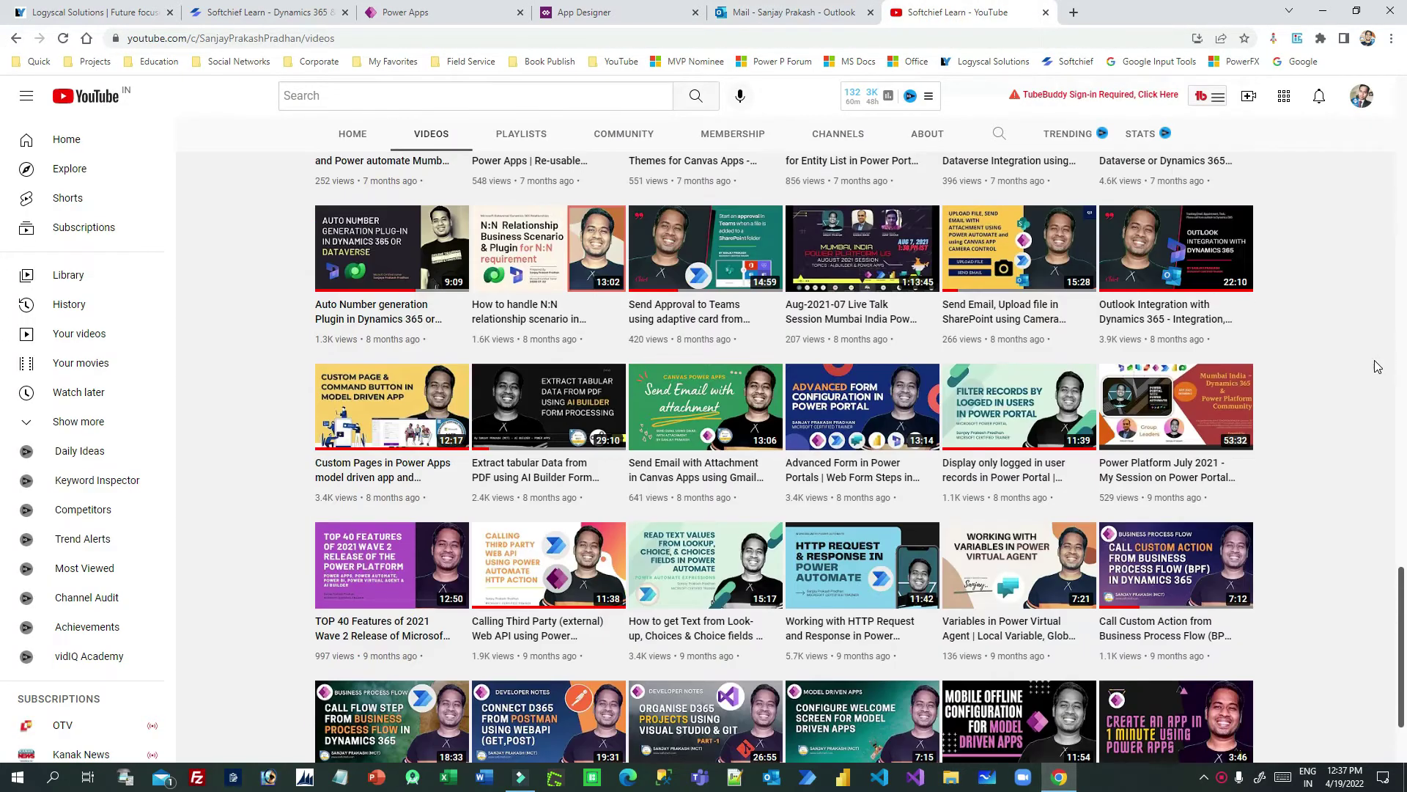
pyautogui.moveTo(1126, 285)
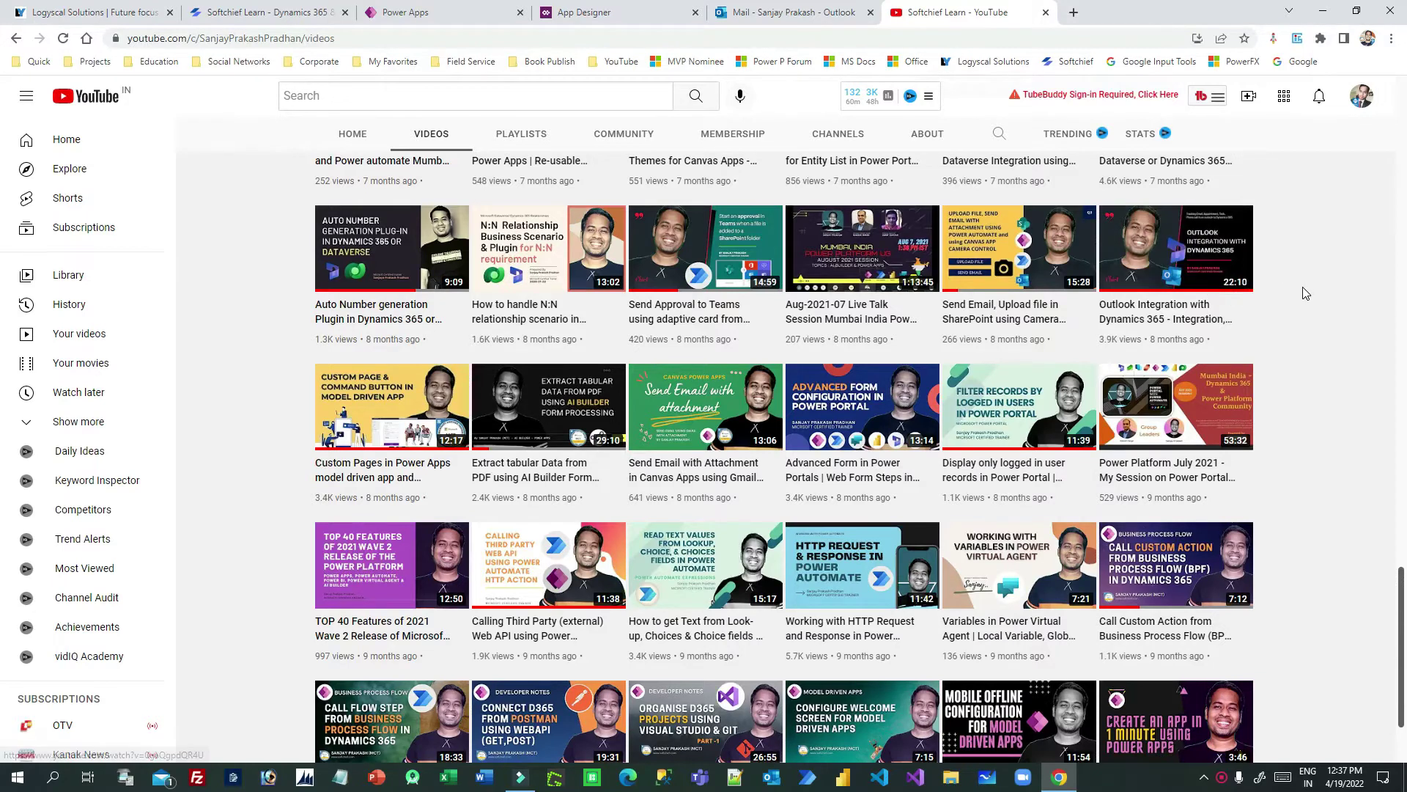
pyautogui.moveTo(1207, 262)
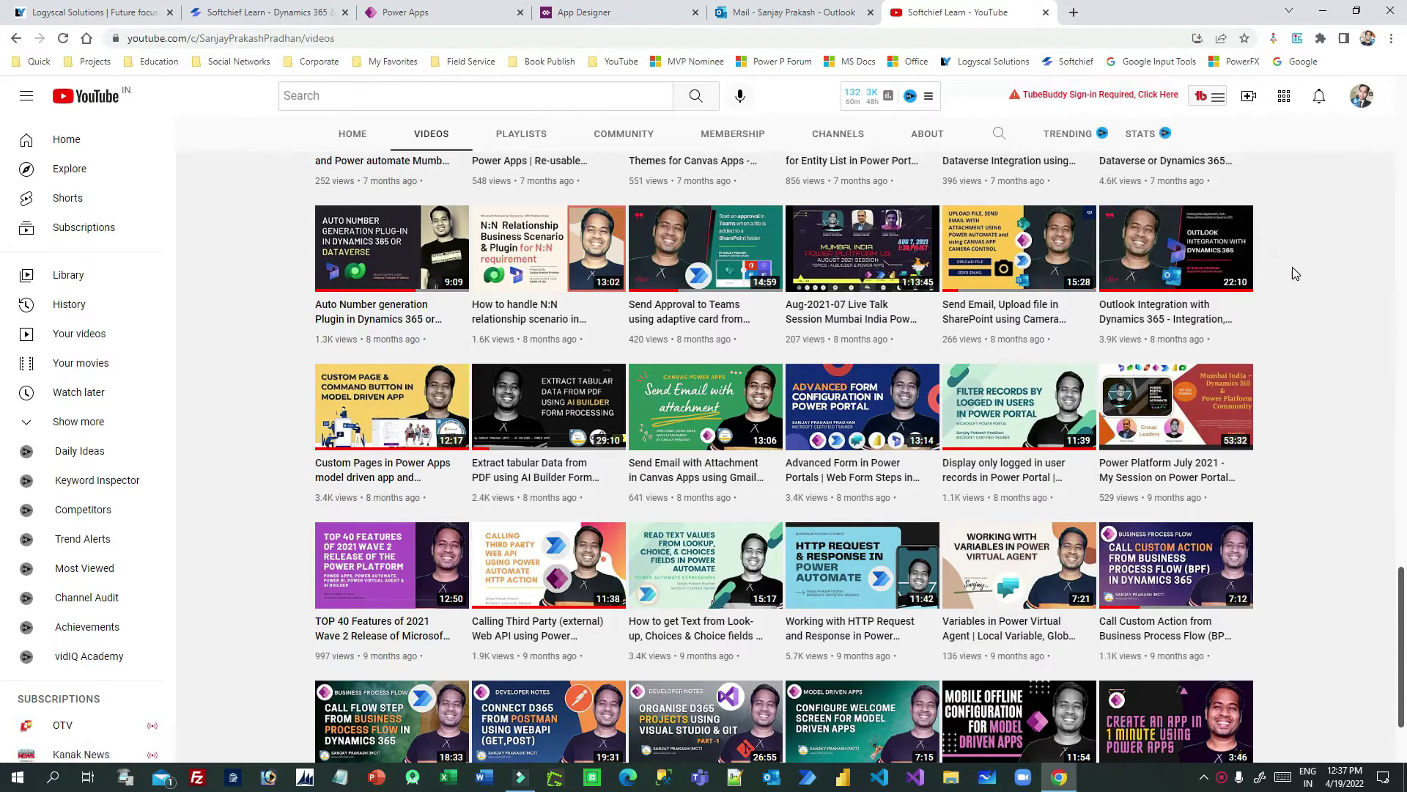
pyautogui.scroll(-1, 1295, 273)
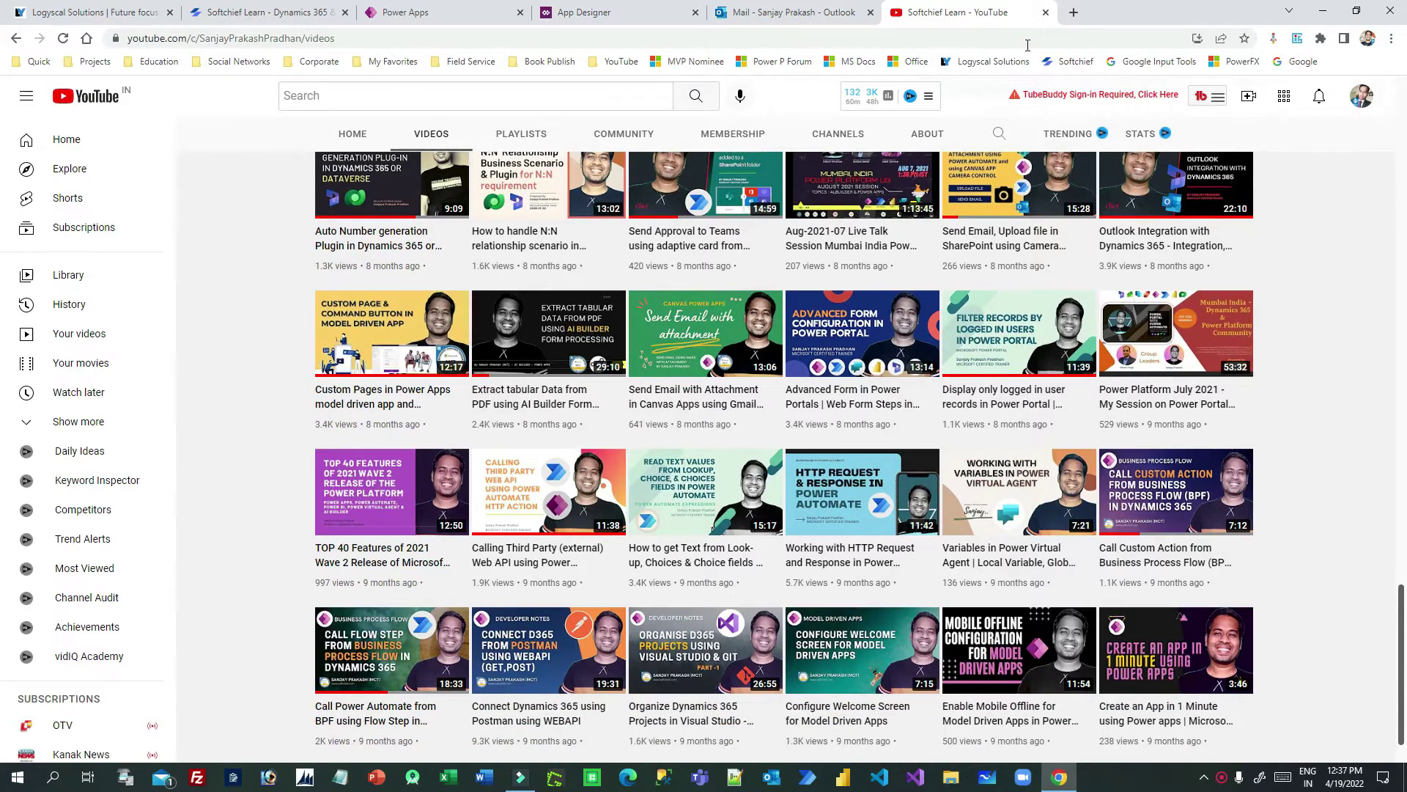
pyautogui.scroll(1, 1250, 228)
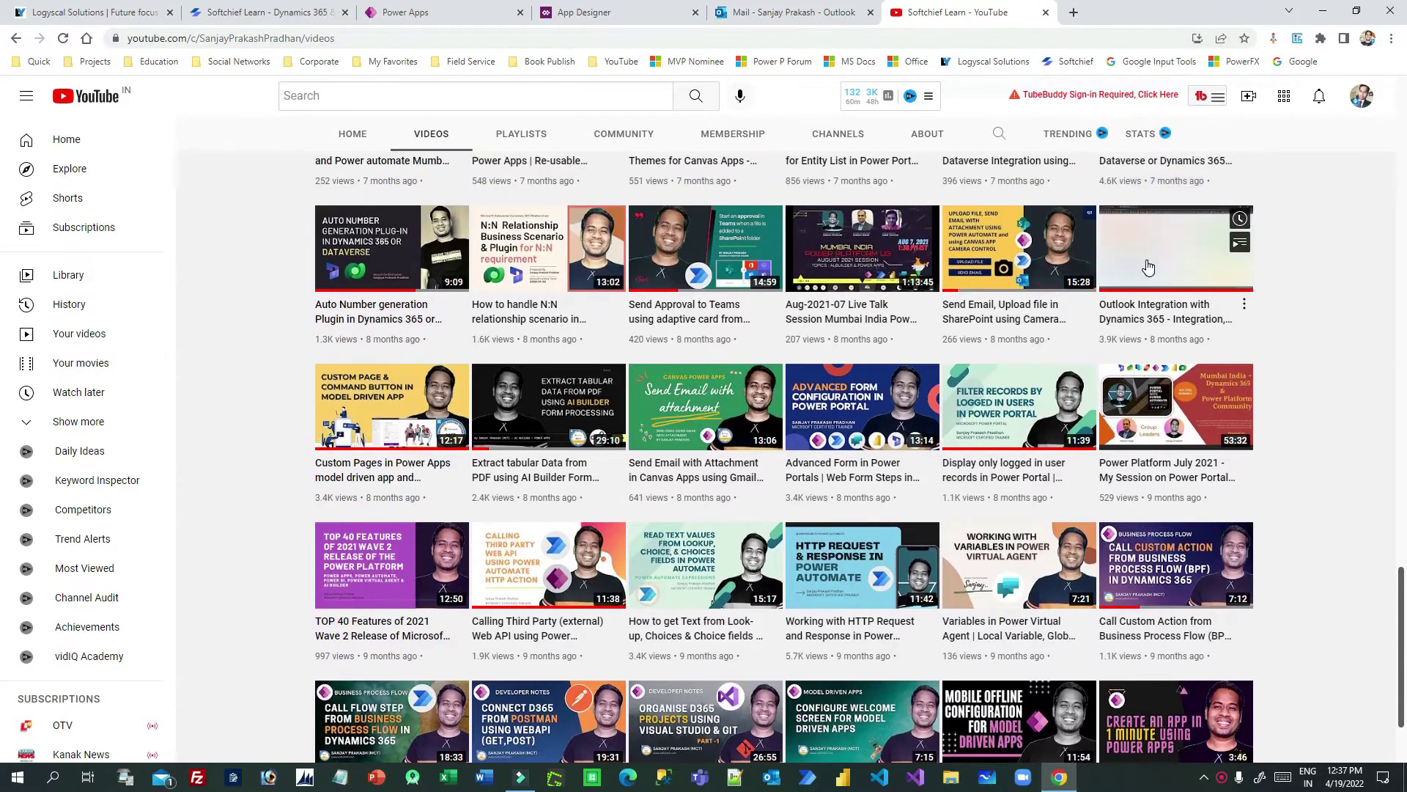
pyautogui.click(1148, 267)
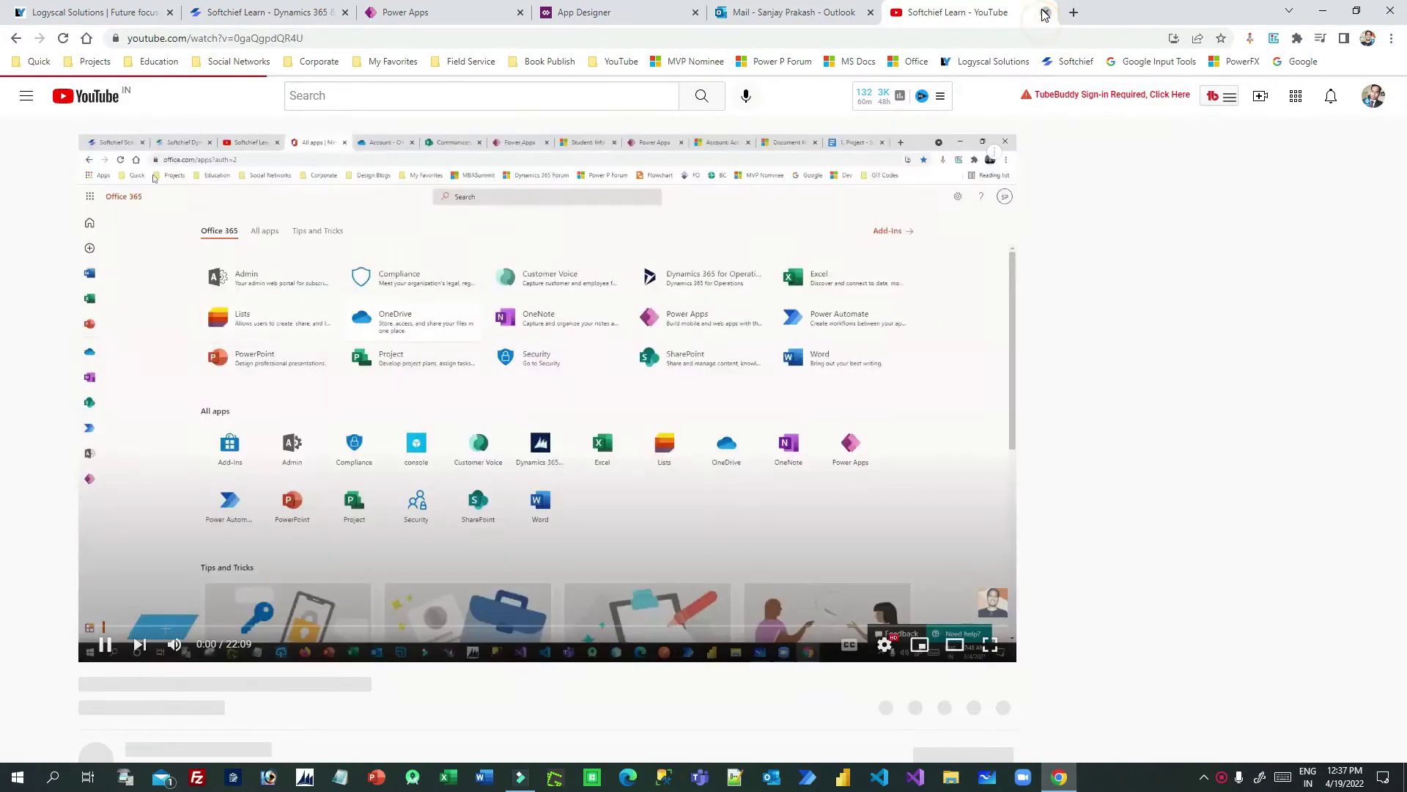
pyautogui.click(1045, 12)
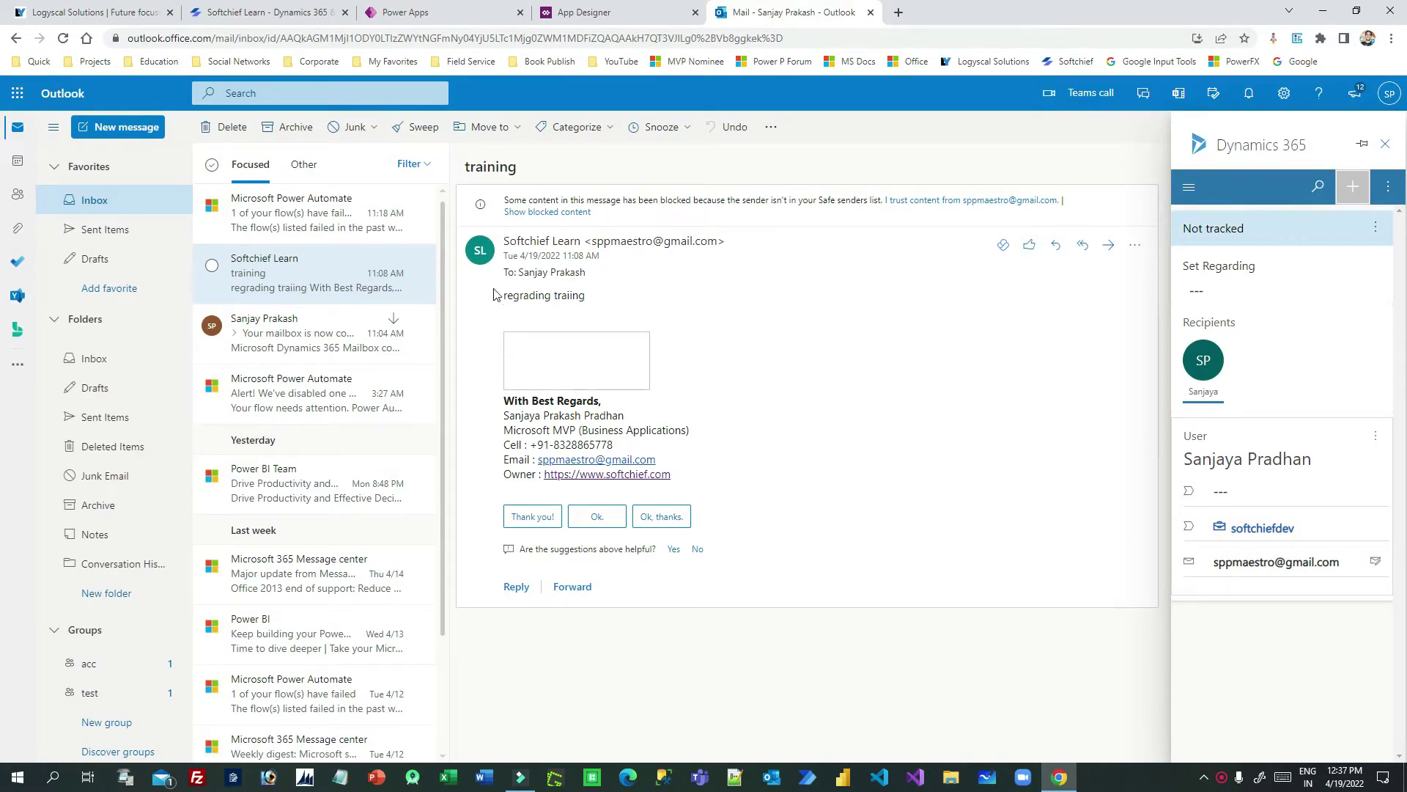
# Step: Open the training email and select, then clear, part of its body text
pyautogui.moveTo(516, 293); pyautogui.dragTo(586, 295)
pyautogui.click(263, 268)
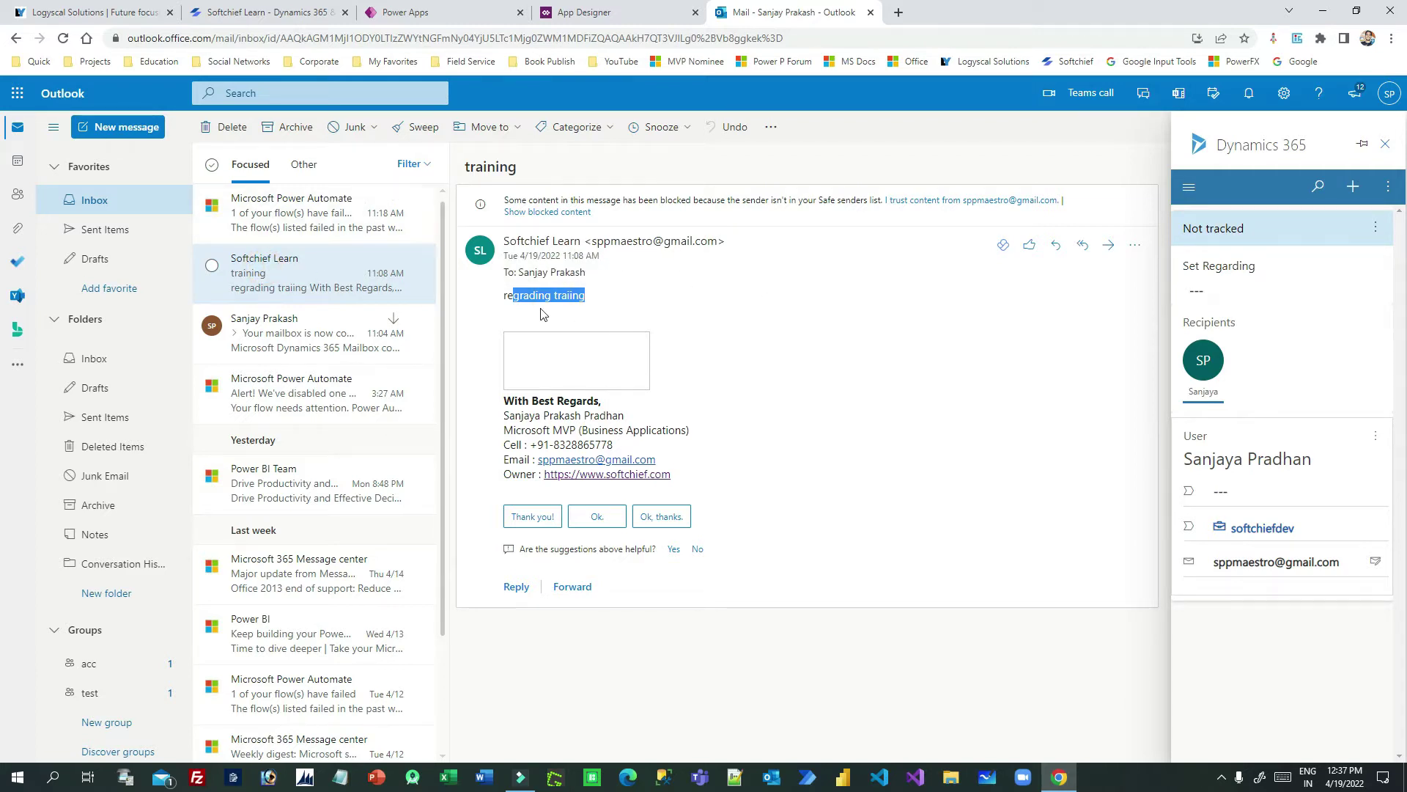
pyautogui.click(510, 293)
pyautogui.moveTo(520, 295); pyautogui.dragTo(583, 294)
pyautogui.click(511, 293)
# Step: Close the App Designer tab and reload Outlook without the Dynamics 365 pane
pyautogui.moveTo(577, 249)
pyautogui.click(628, 13)
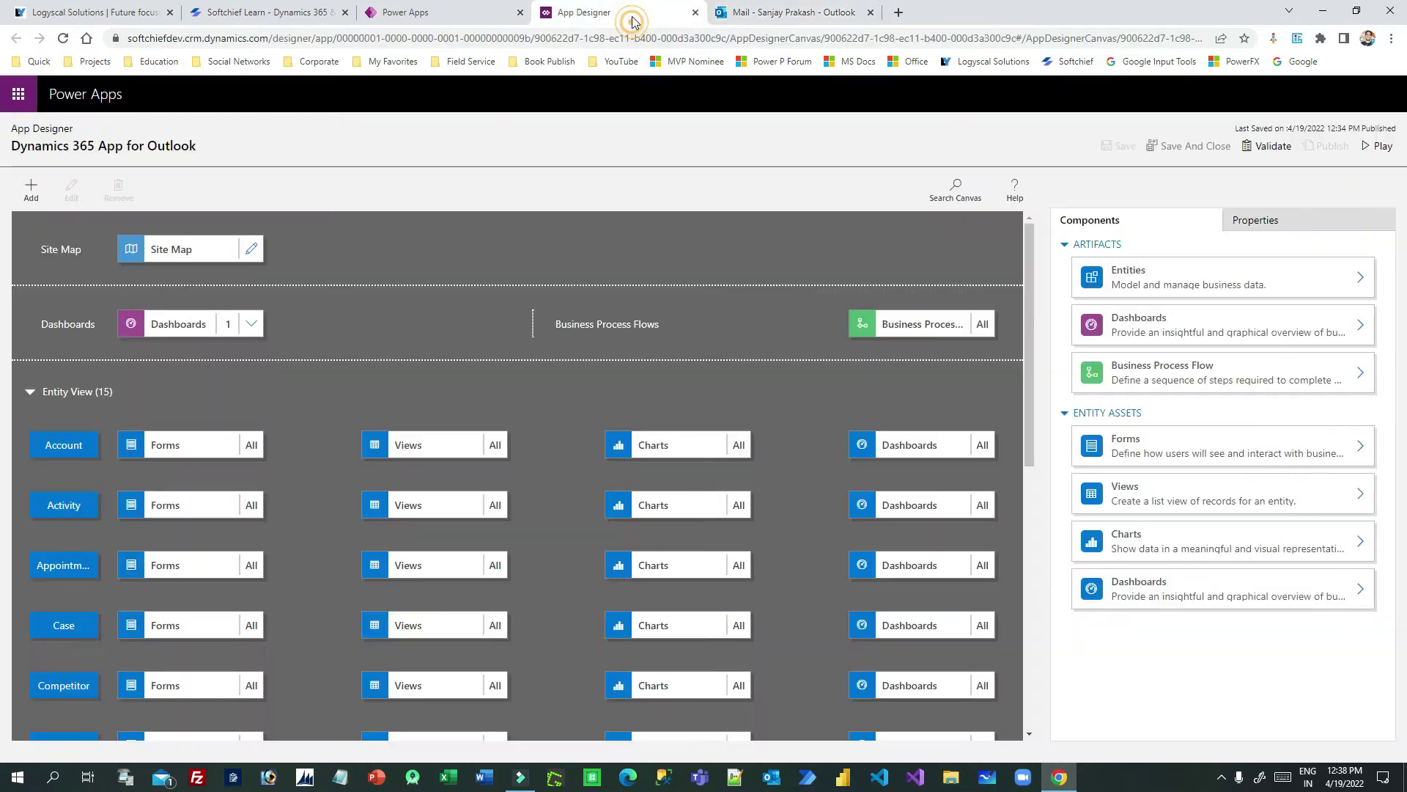
pyautogui.click(778, 13)
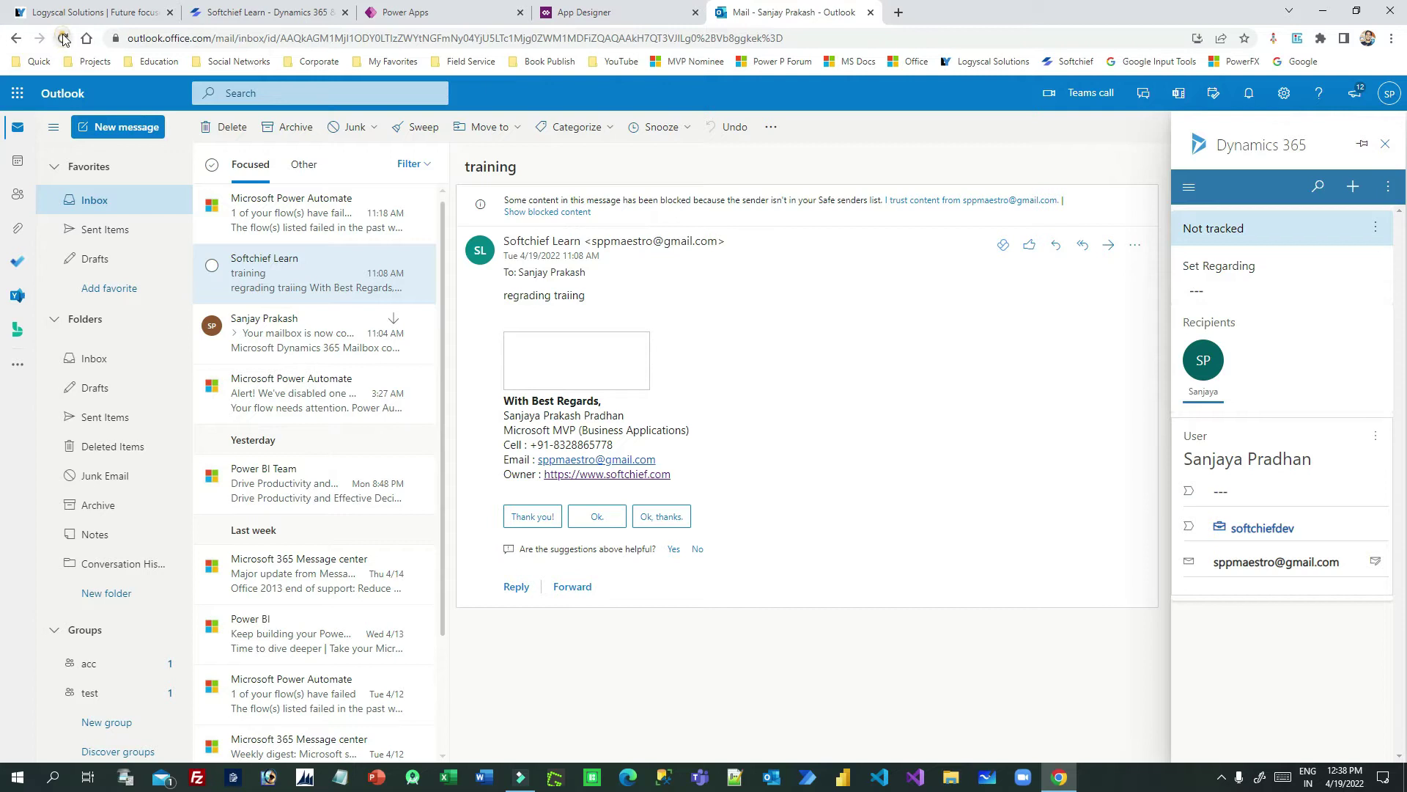
pyautogui.click(696, 12)
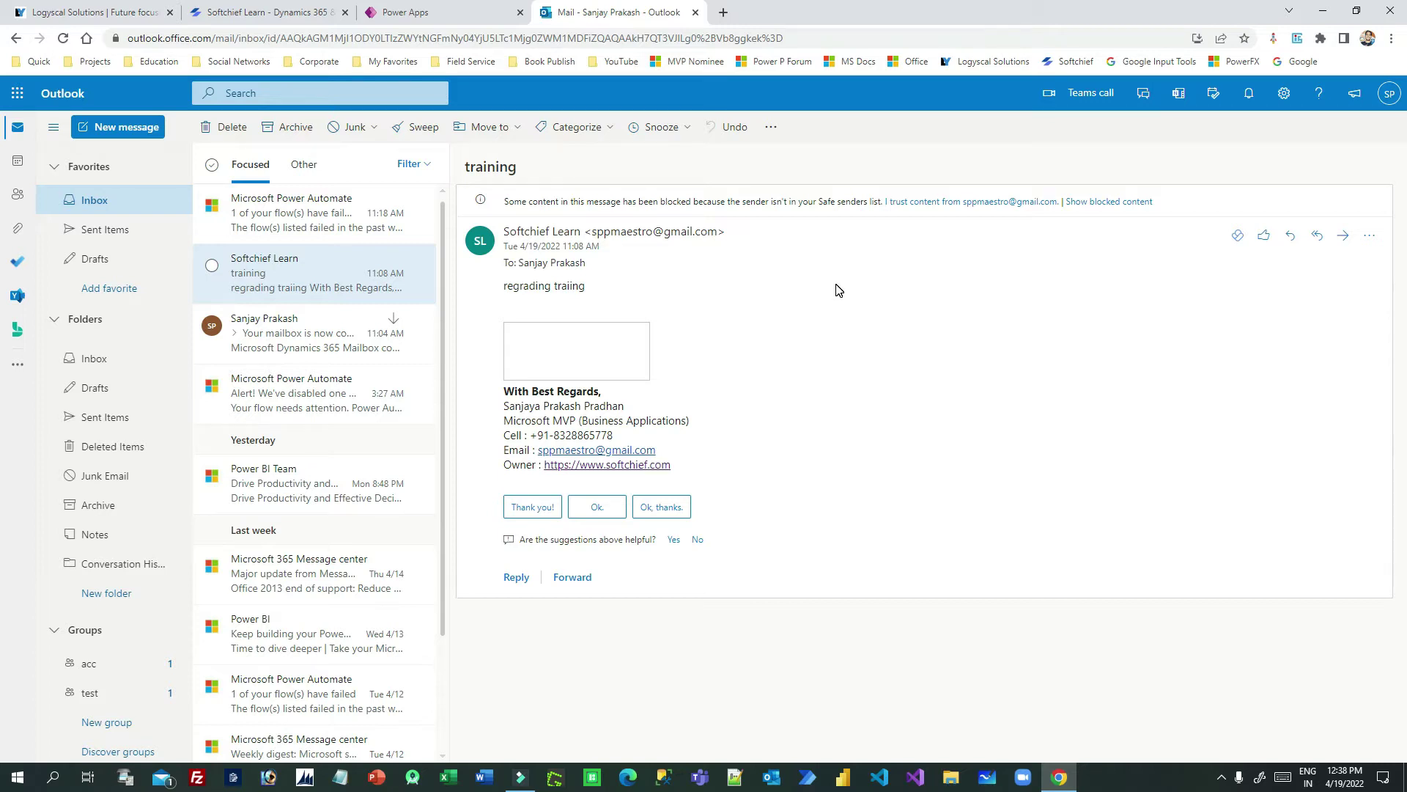
# Step: Open the Dynamics 365 pane on the training email and list its new-record types
pyautogui.click(1370, 235)
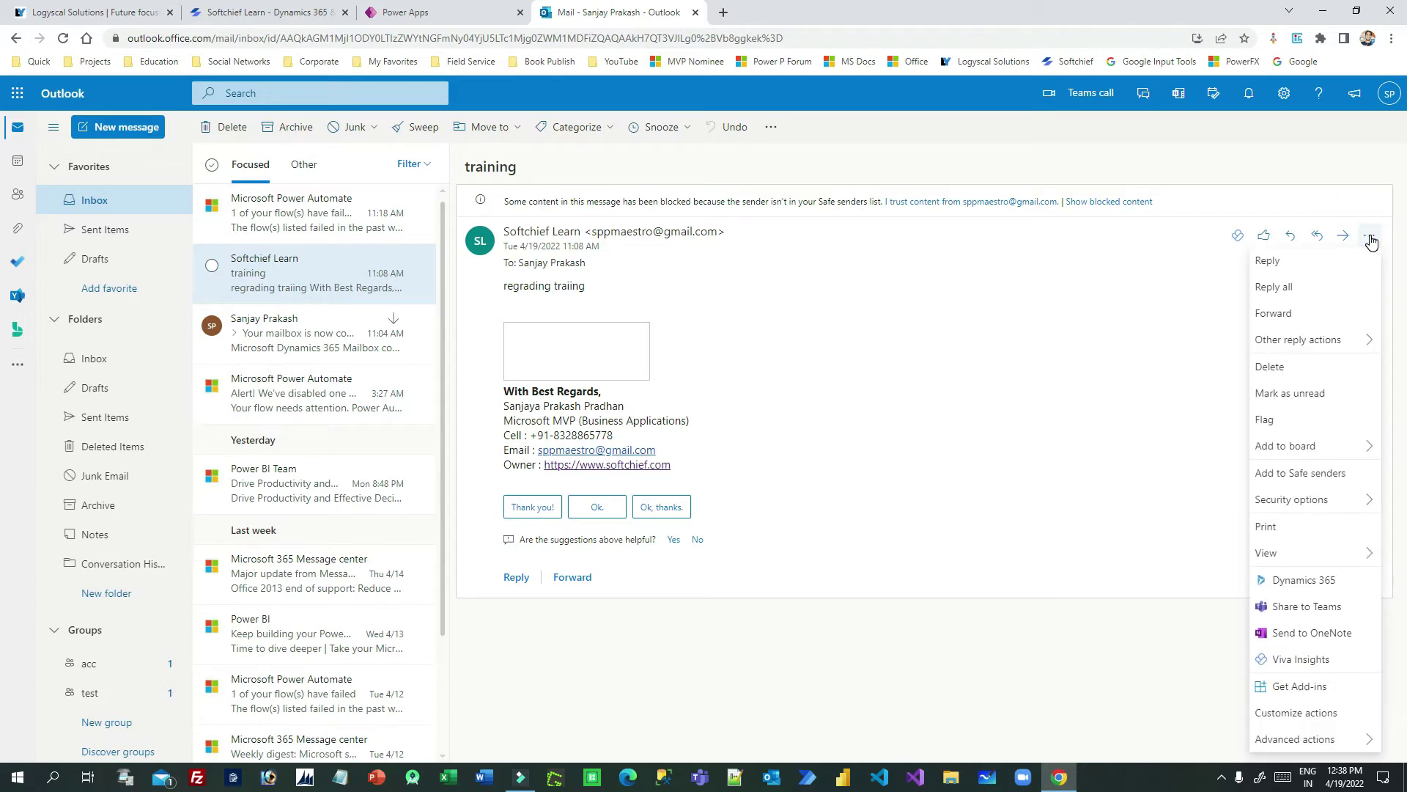
pyautogui.click(1305, 580)
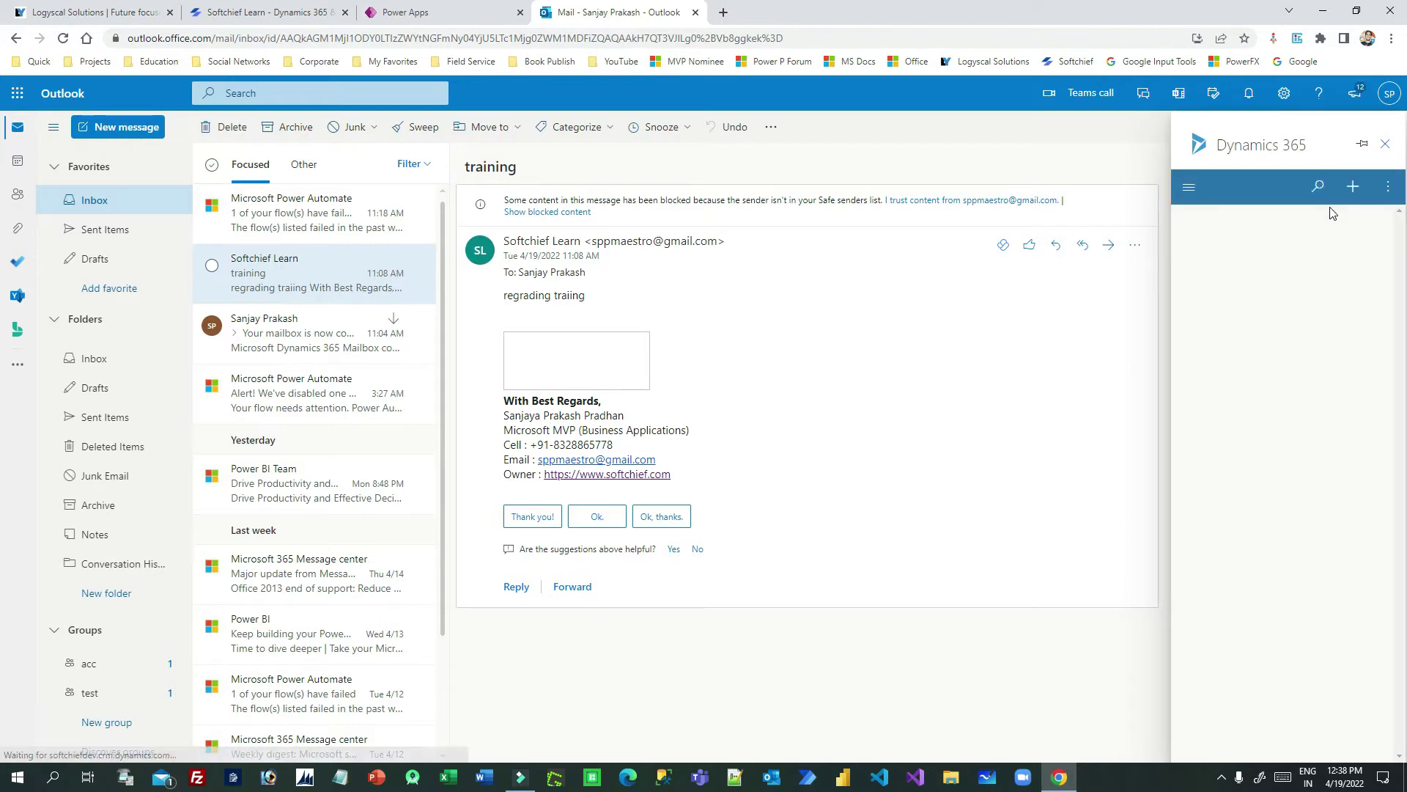
pyautogui.click(1354, 192)
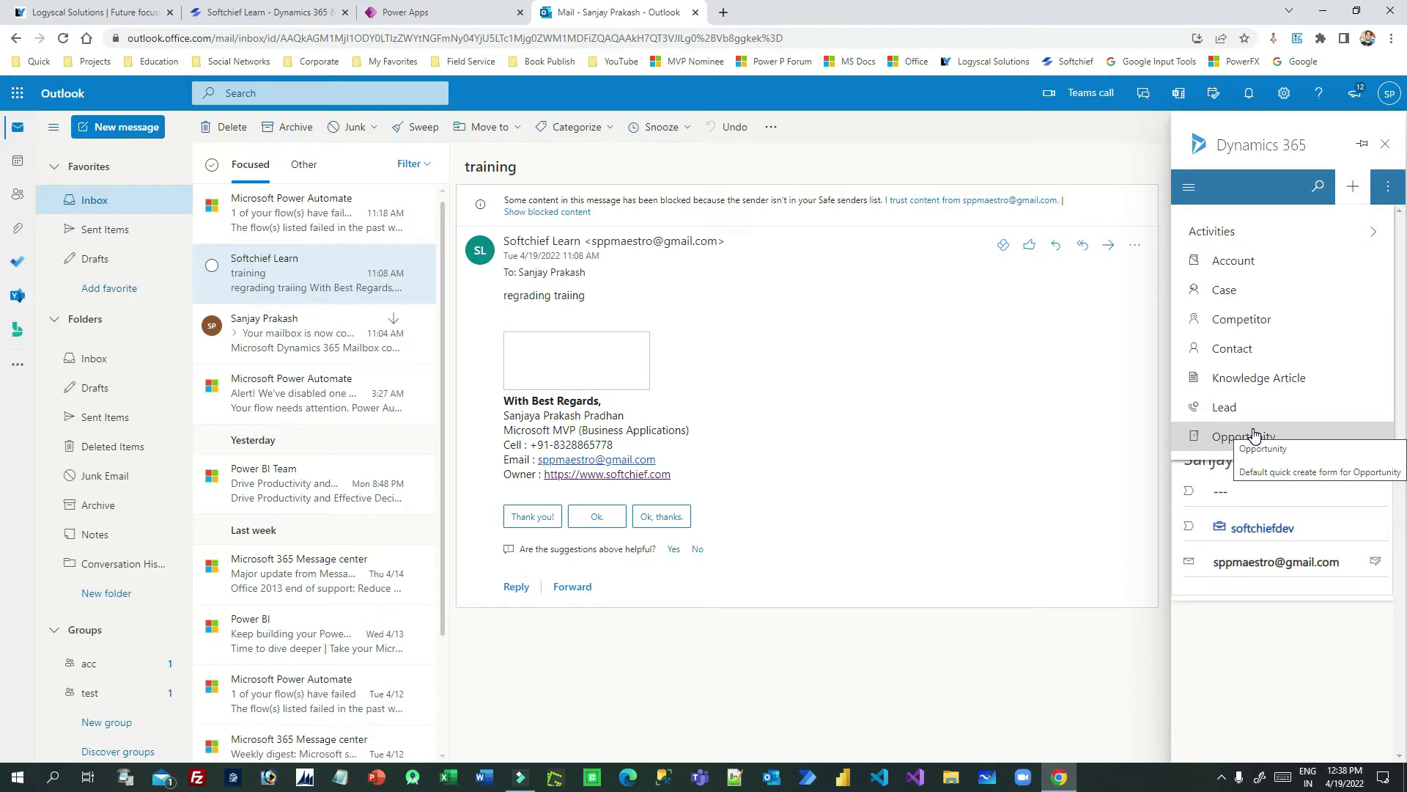
# Step: Recheck the pane's quick-create record types, confirming Student is not offered
pyautogui.moveTo(496, 292); pyautogui.dragTo(514, 295)
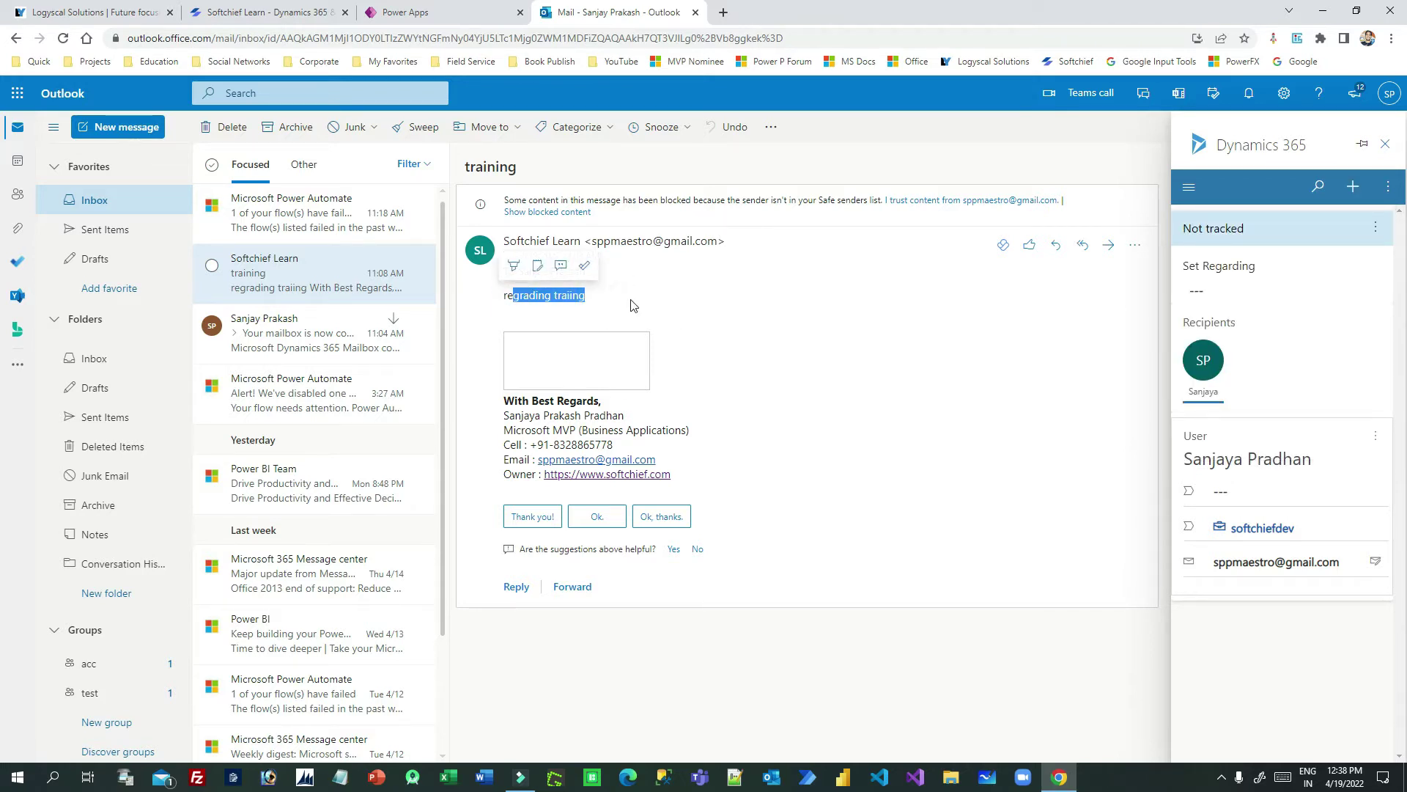
pyautogui.moveTo(599, 292); pyautogui.dragTo(571, 299)
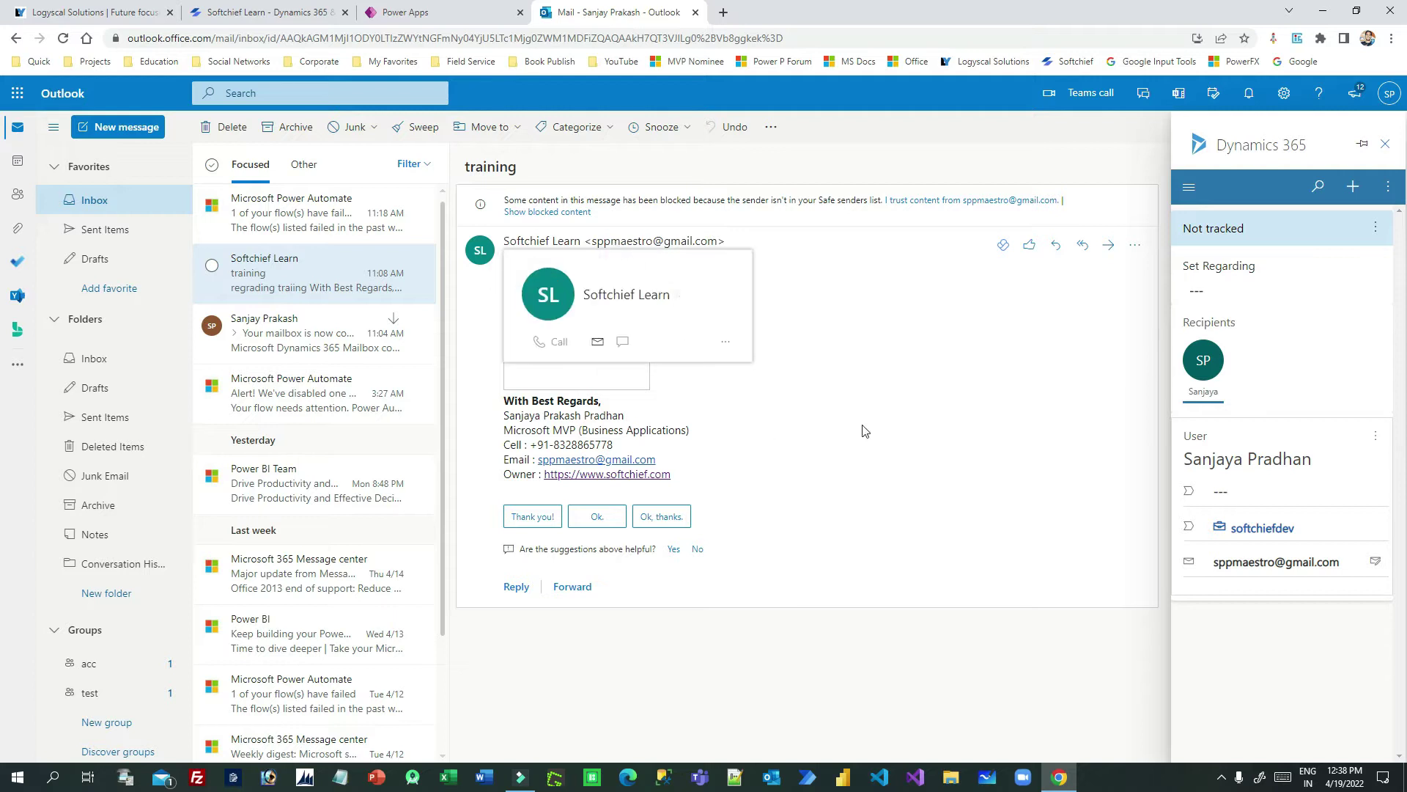
pyautogui.click(776, 348)
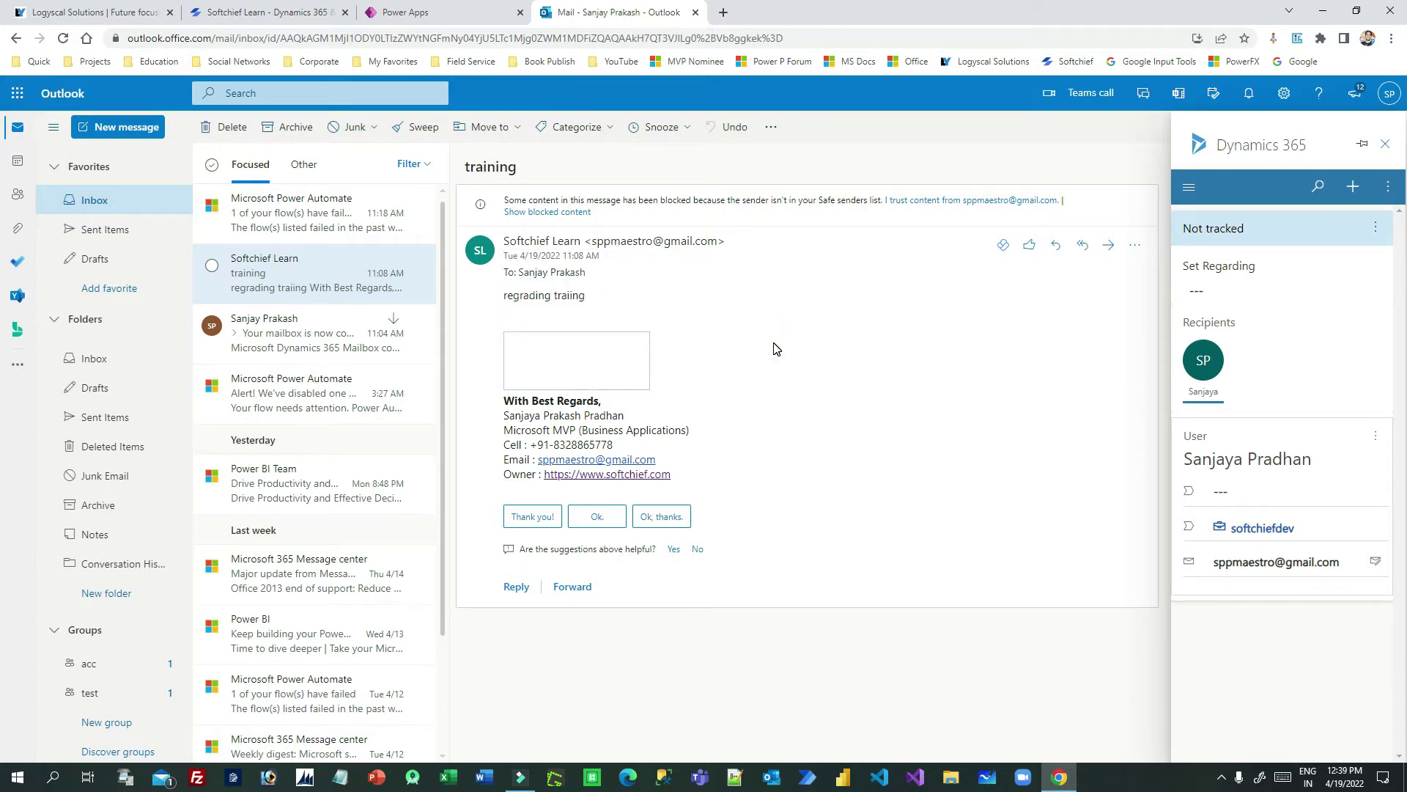
pyautogui.click(1352, 187)
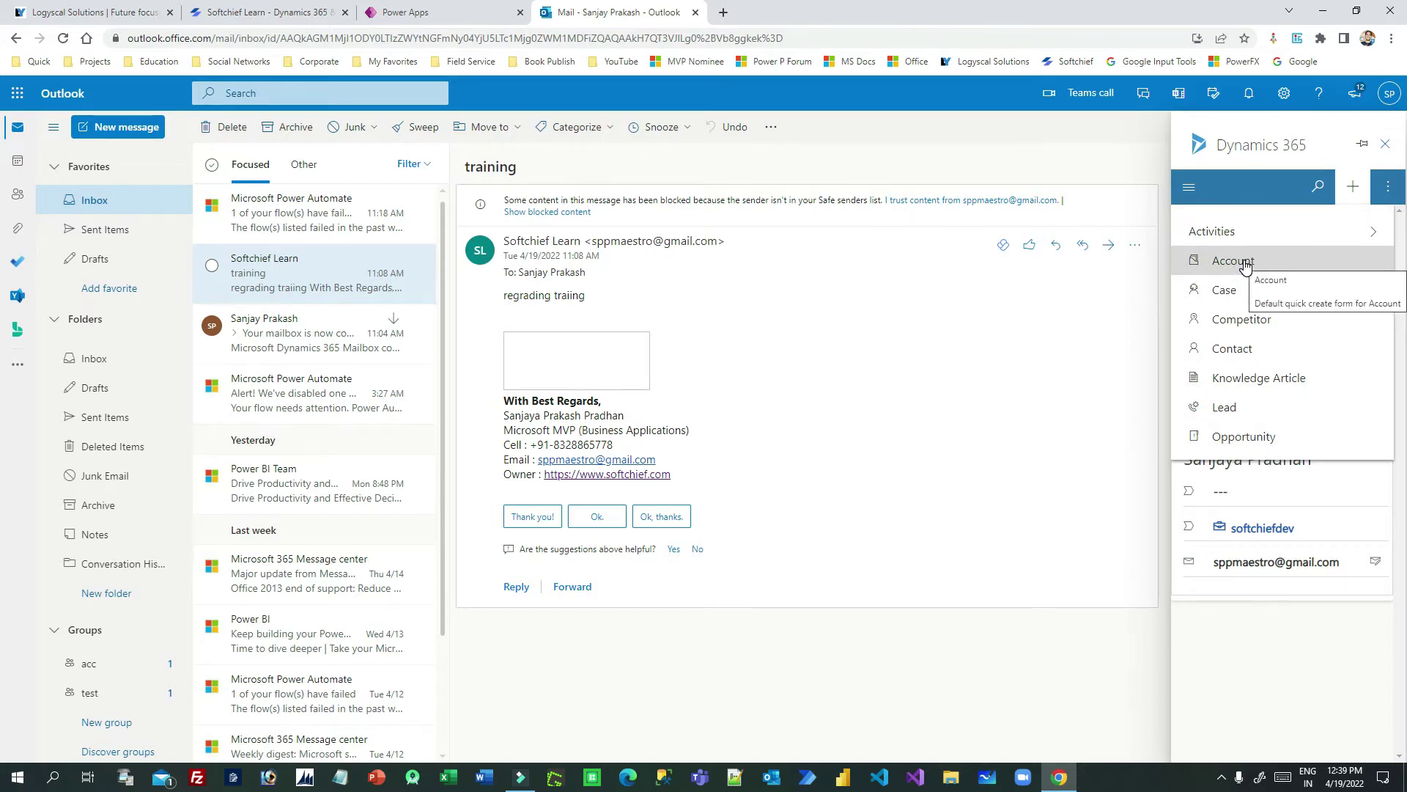
# Step: Dismiss the editing notice in Power Apps and choose Edit on Dynamics 365 App for Outlook
pyautogui.click(432, 12)
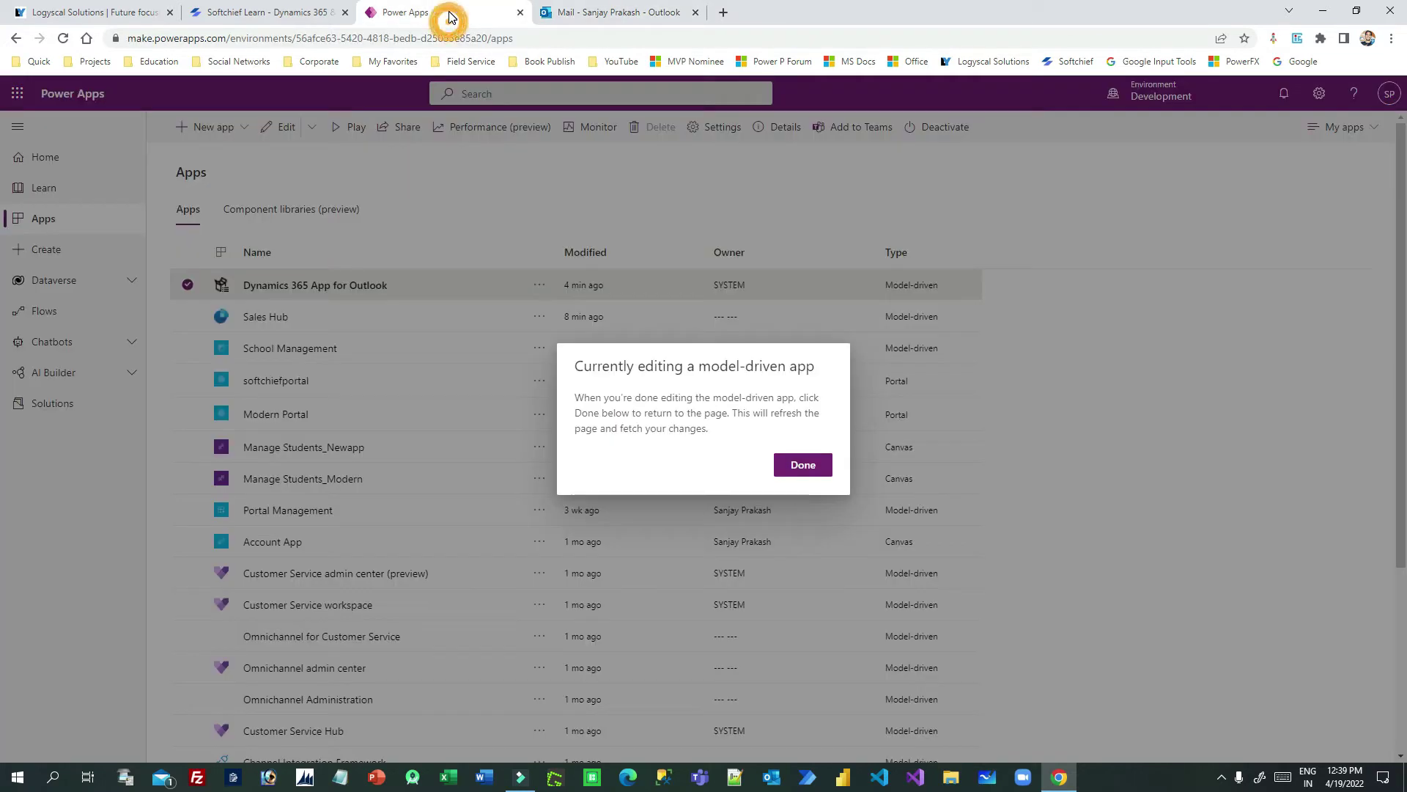
pyautogui.click(812, 473)
pyautogui.scroll(-3, 196, 330)
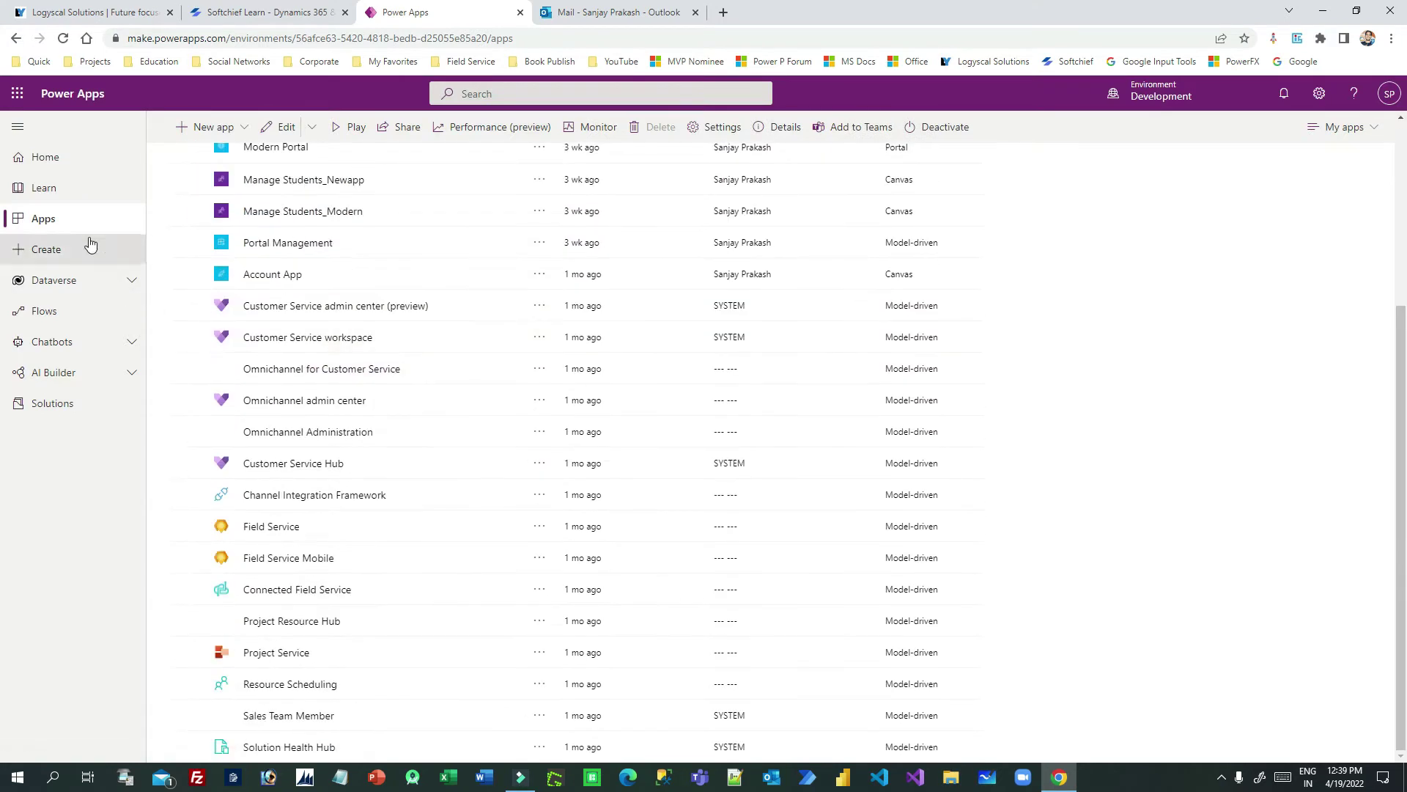
pyautogui.click(60, 213)
pyautogui.click(55, 403)
pyautogui.click(59, 219)
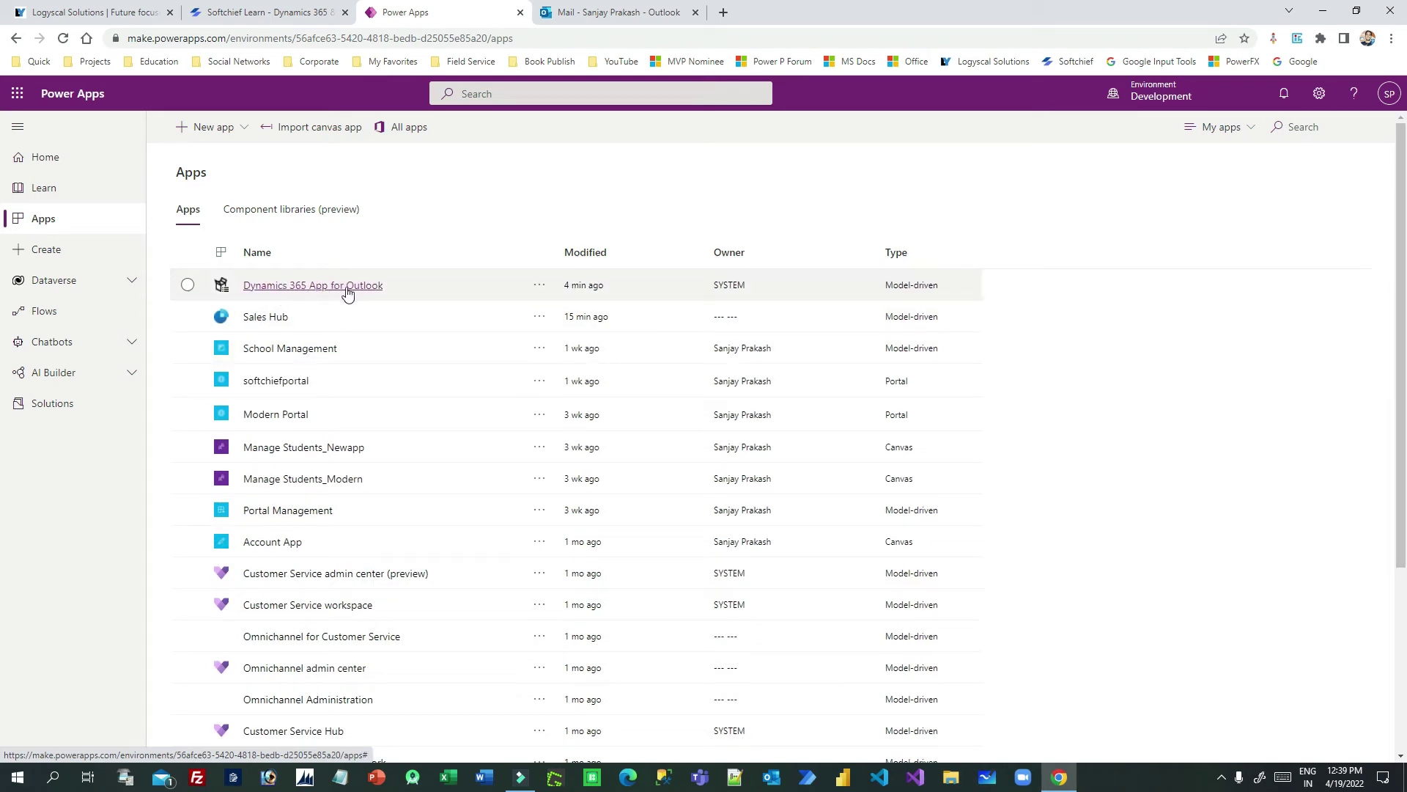
pyautogui.click(541, 285)
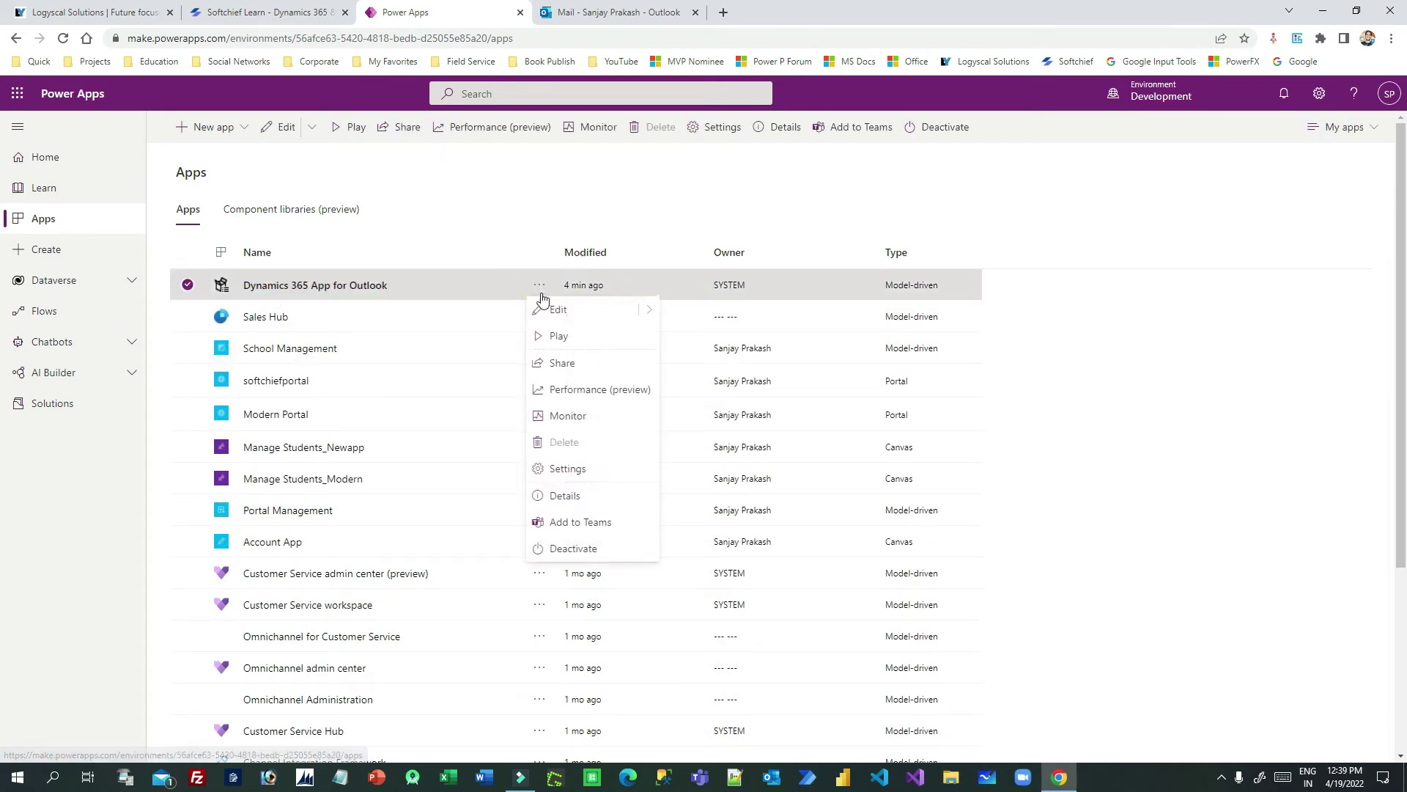
pyautogui.click(566, 311)
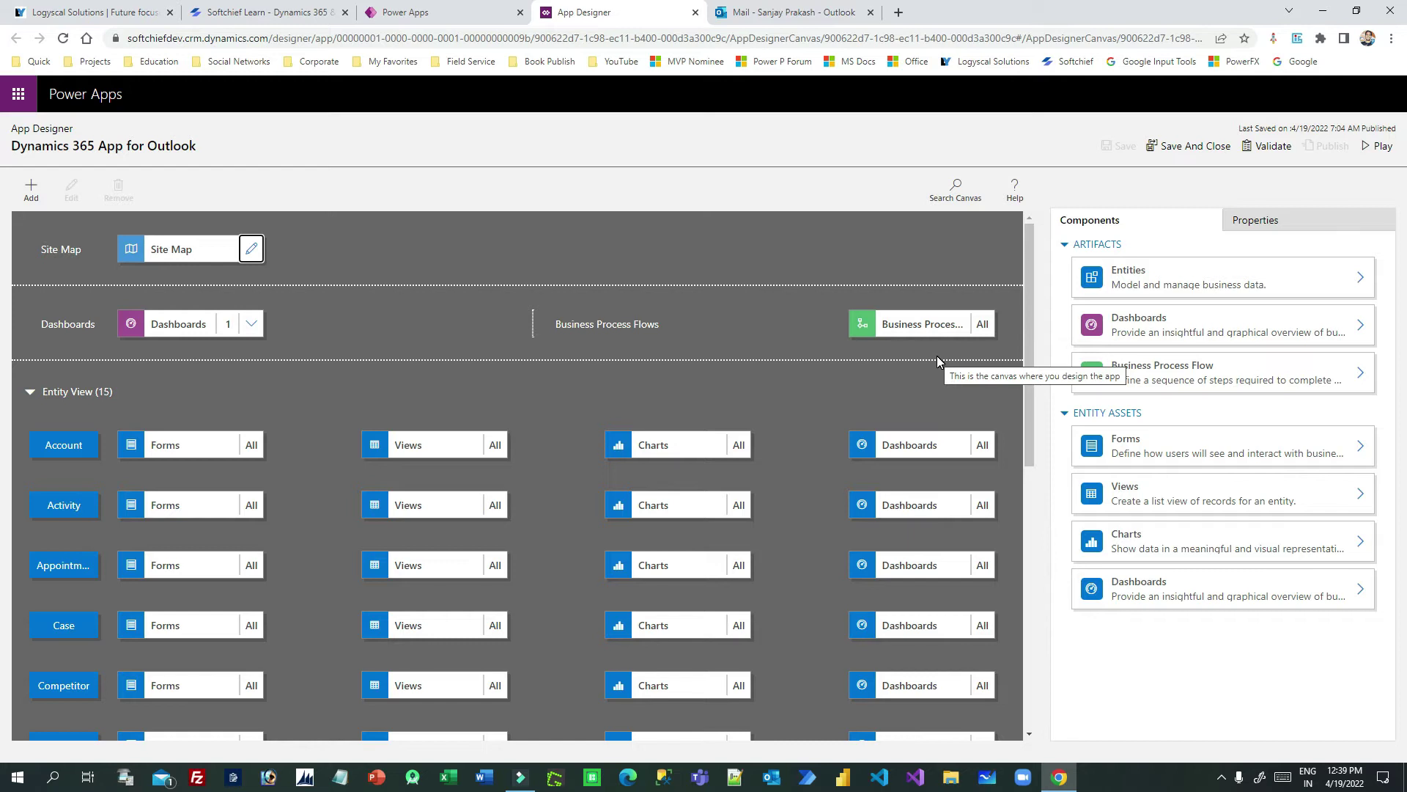
# Step: Open the Entities list under Artifacts and search it for 'stud'
pyautogui.click(1149, 286)
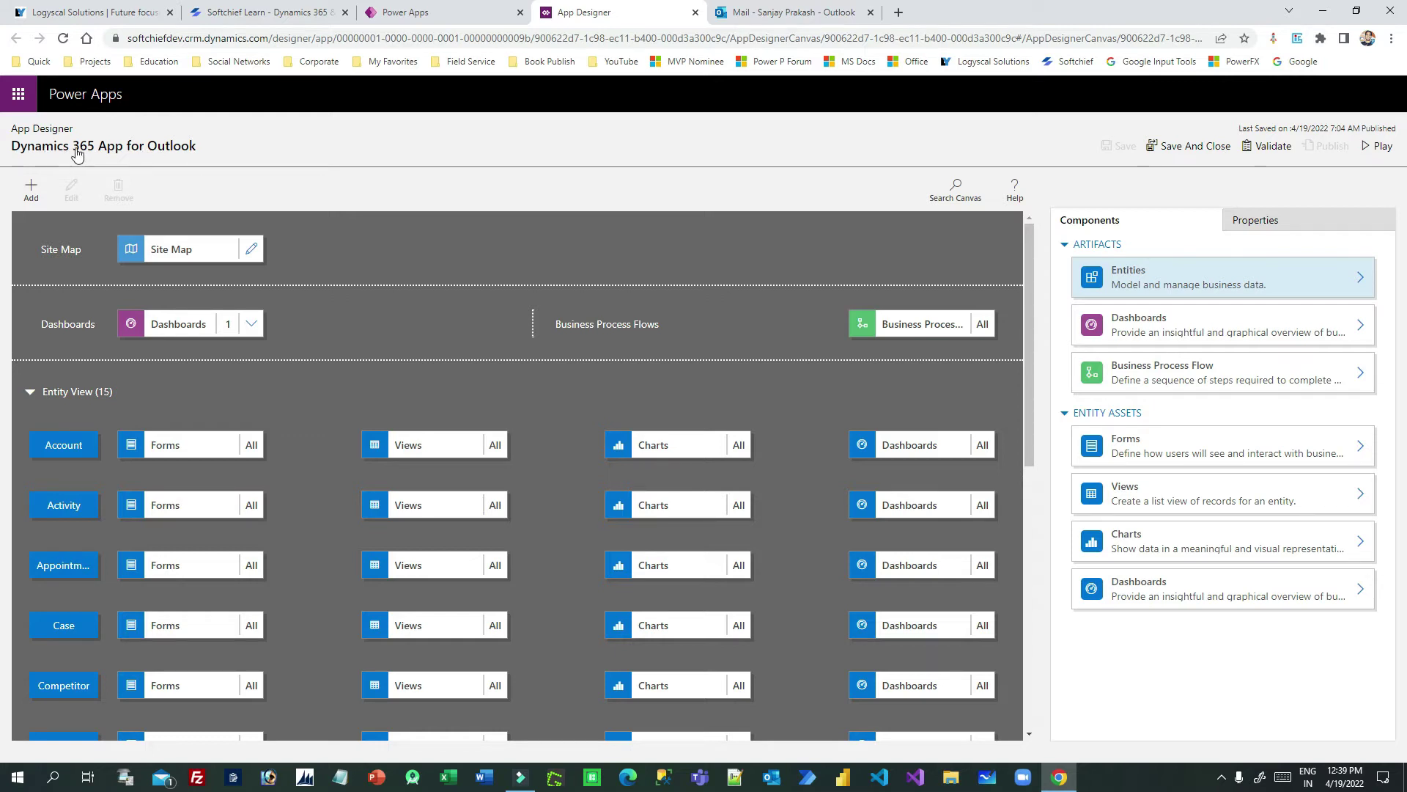
pyautogui.click(1176, 284)
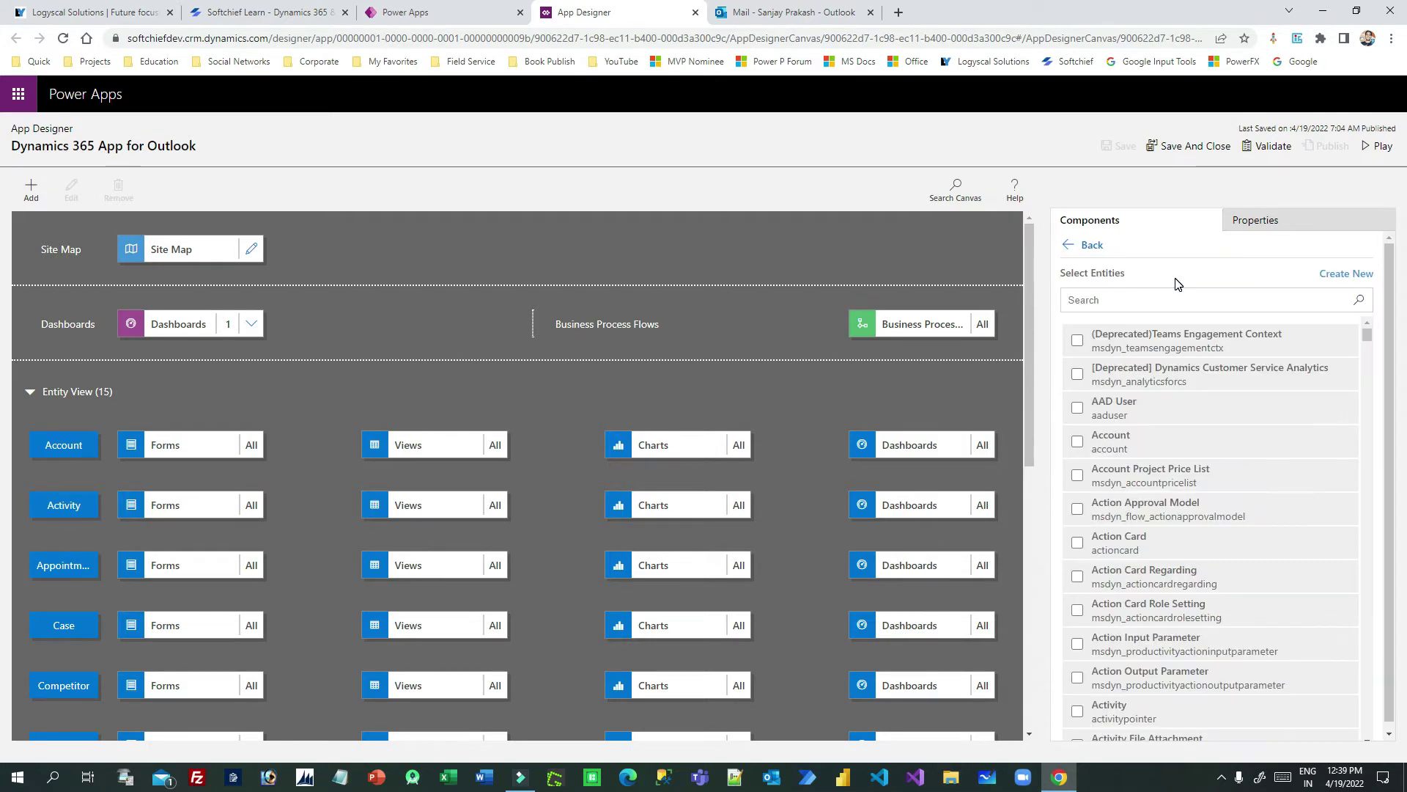
pyautogui.click(1110, 303)
pyautogui.write('student')
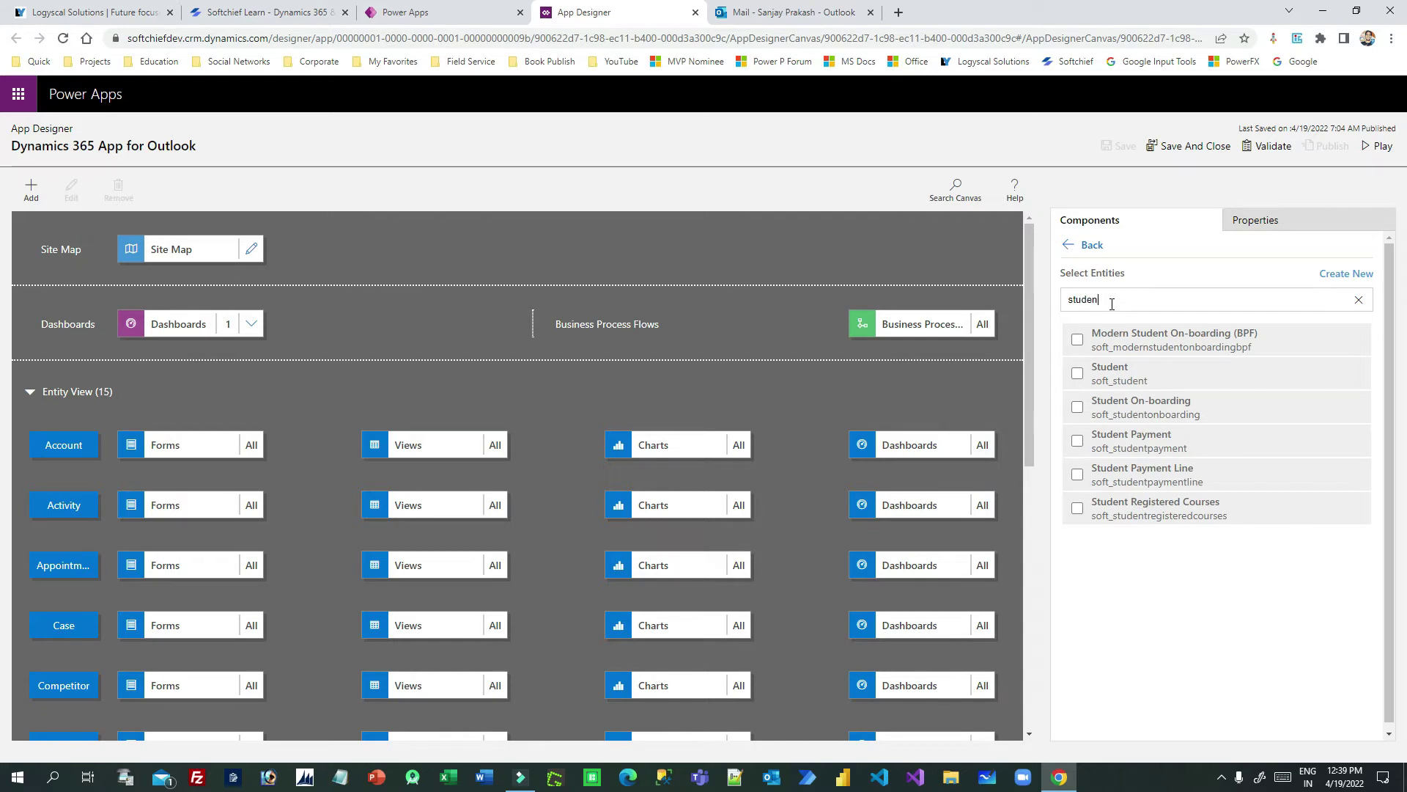
# Step: Tick Student (soft_student) in the entity list, then save and publish the app
pyautogui.click(1077, 373)
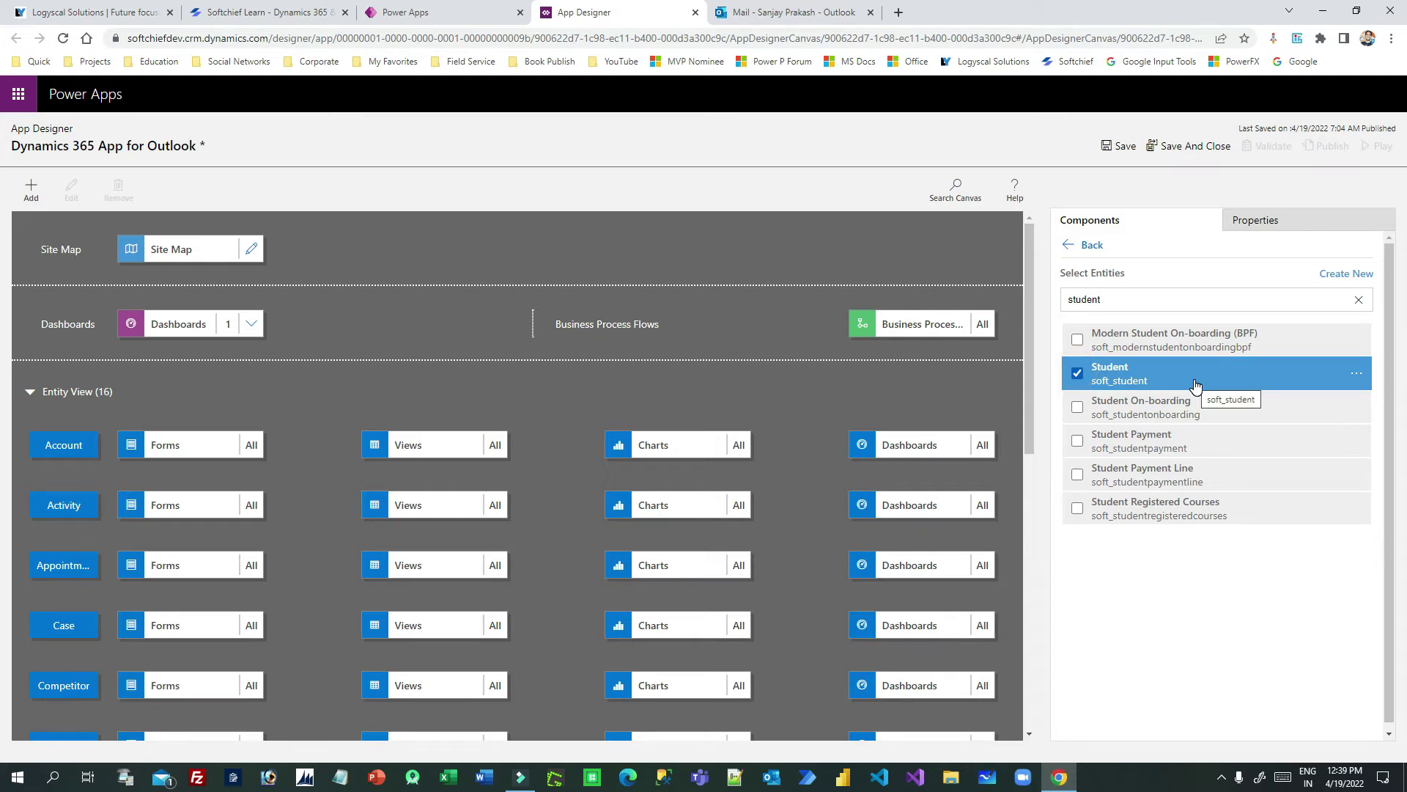
pyautogui.click(1121, 146)
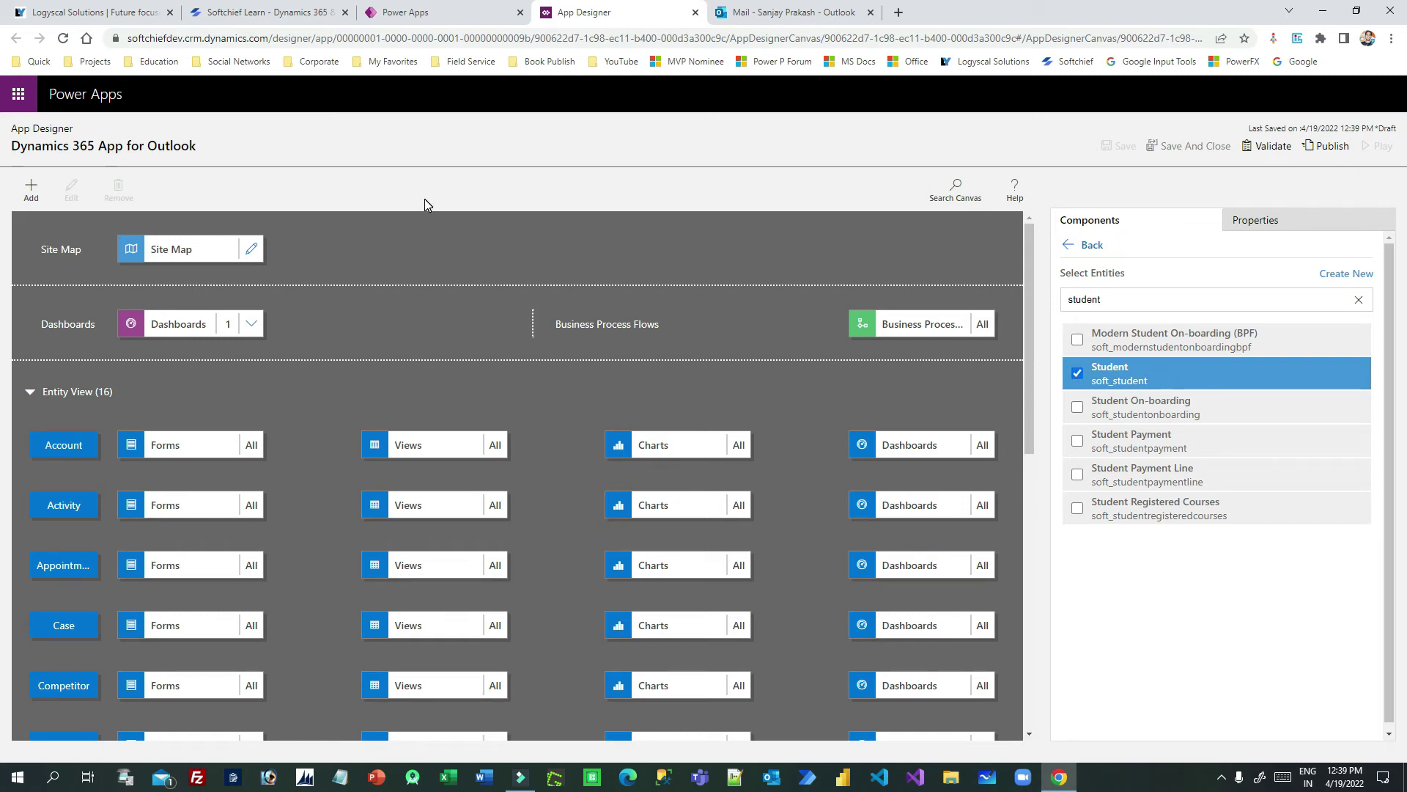
pyautogui.click(1327, 146)
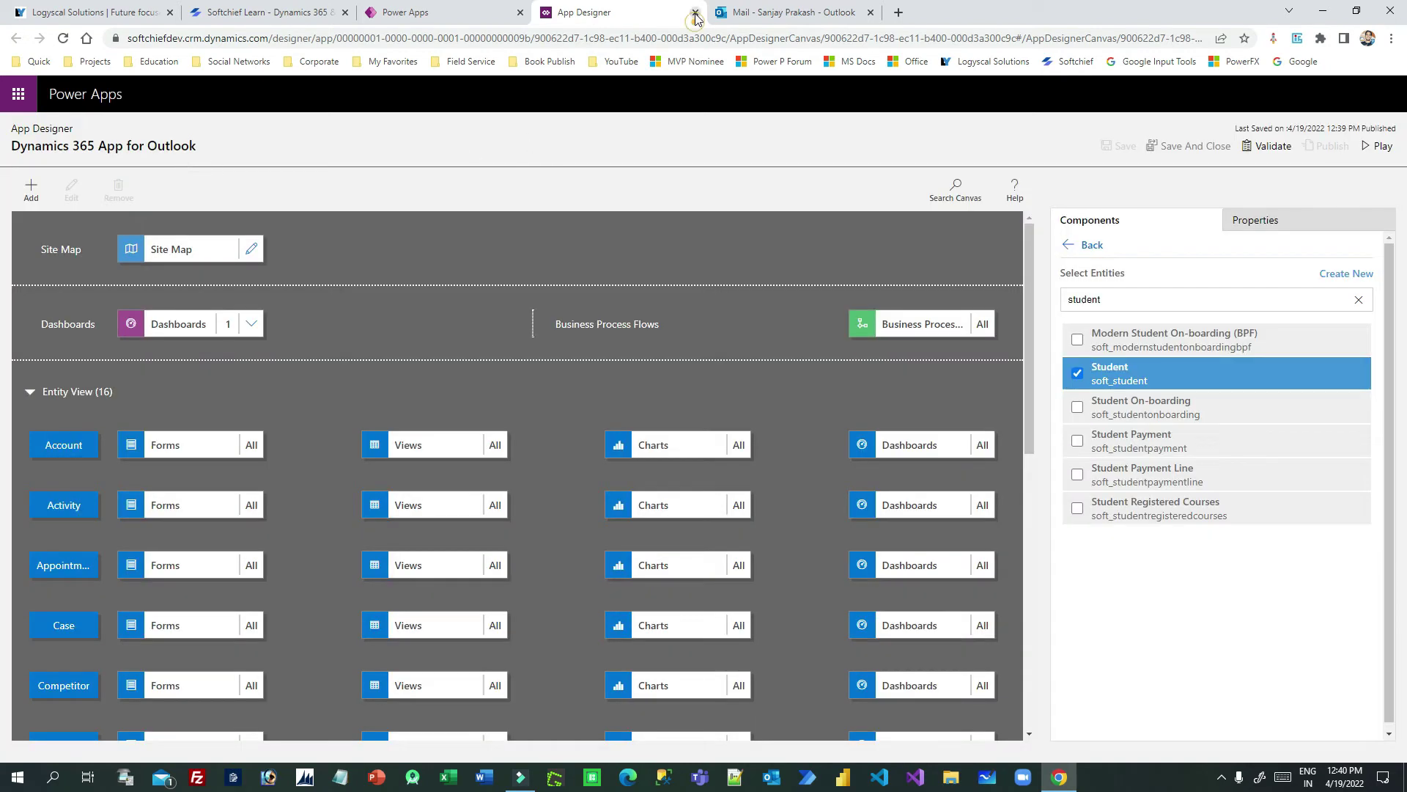
# Step: Return to Outlook and open Dynamics 365 from the training email's More actions menu
pyautogui.click(696, 19)
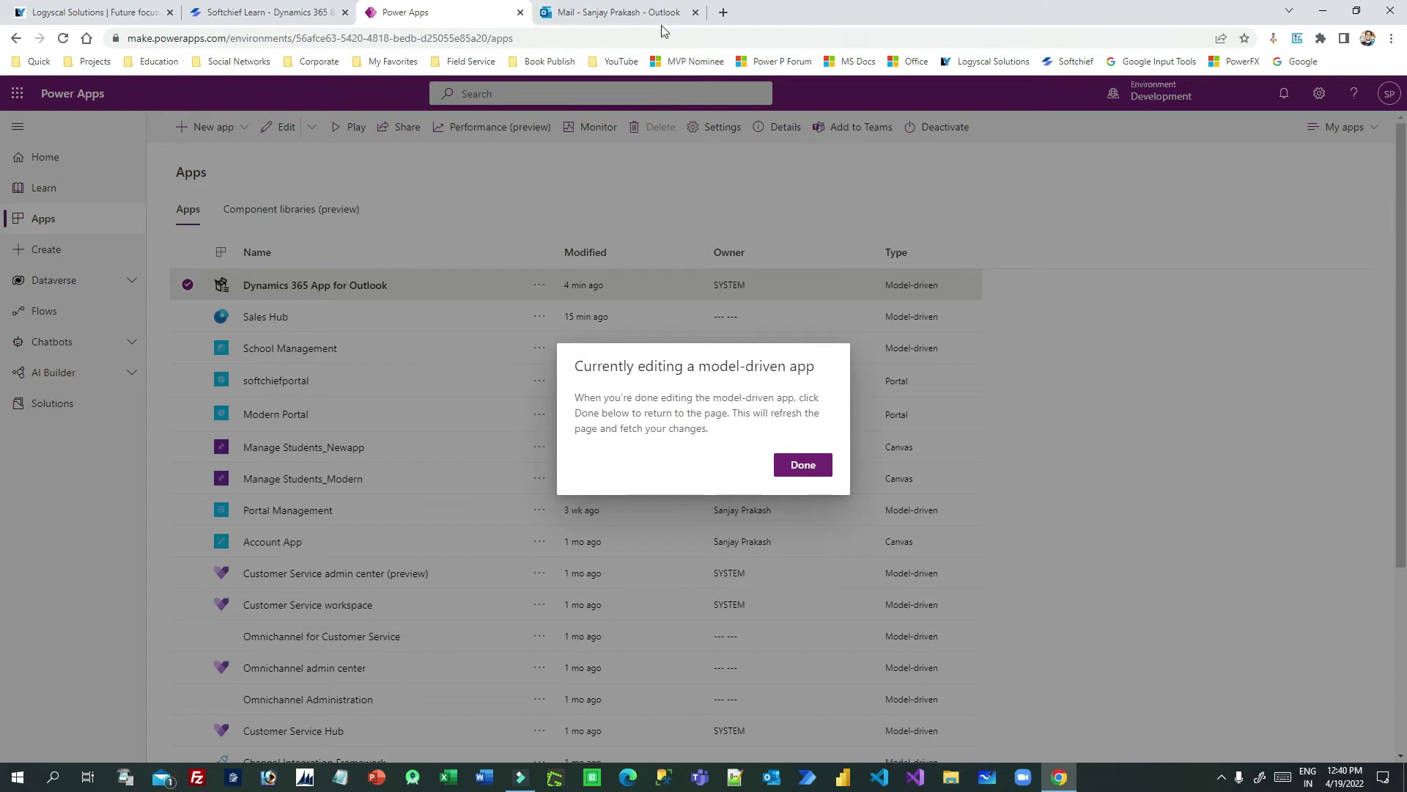
pyautogui.click(623, 12)
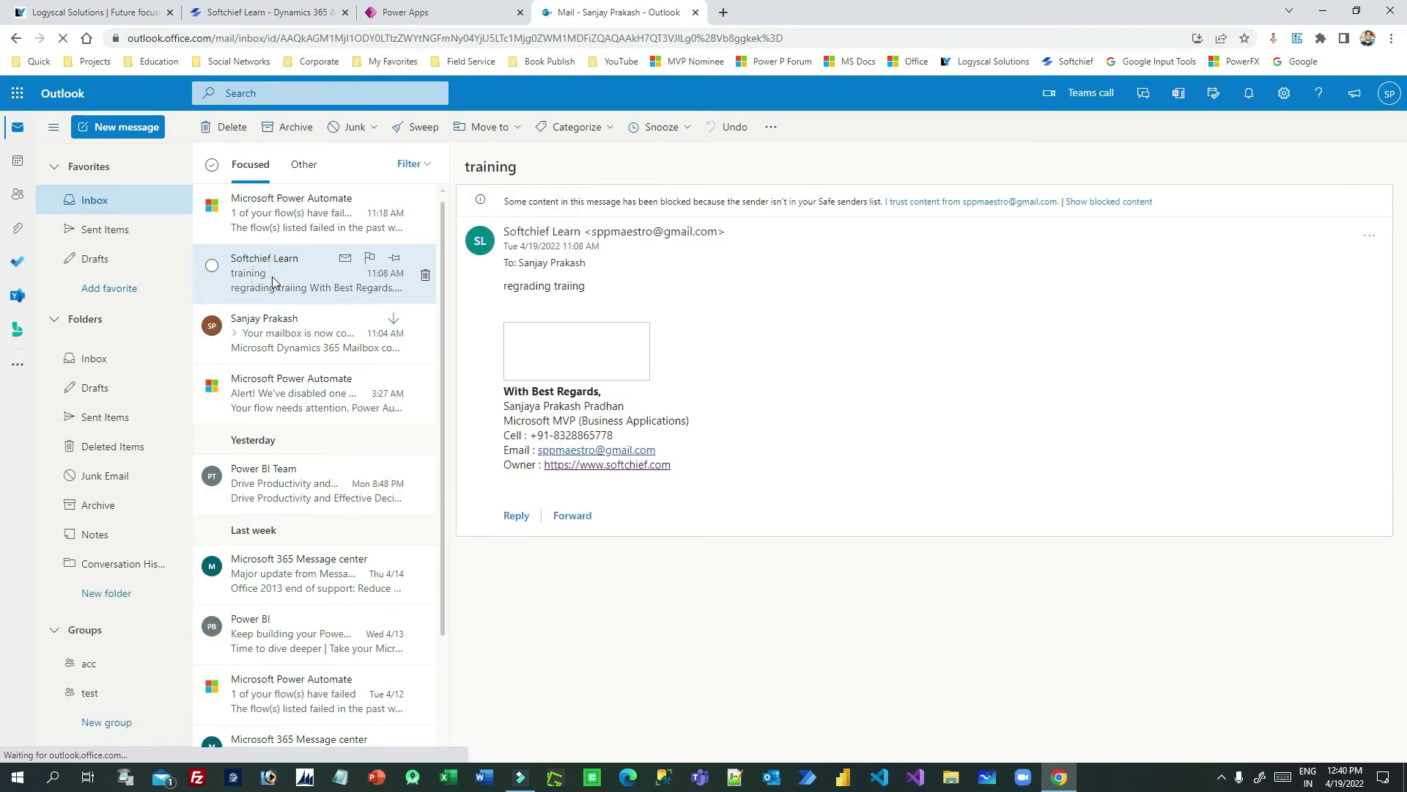
pyautogui.click(1369, 235)
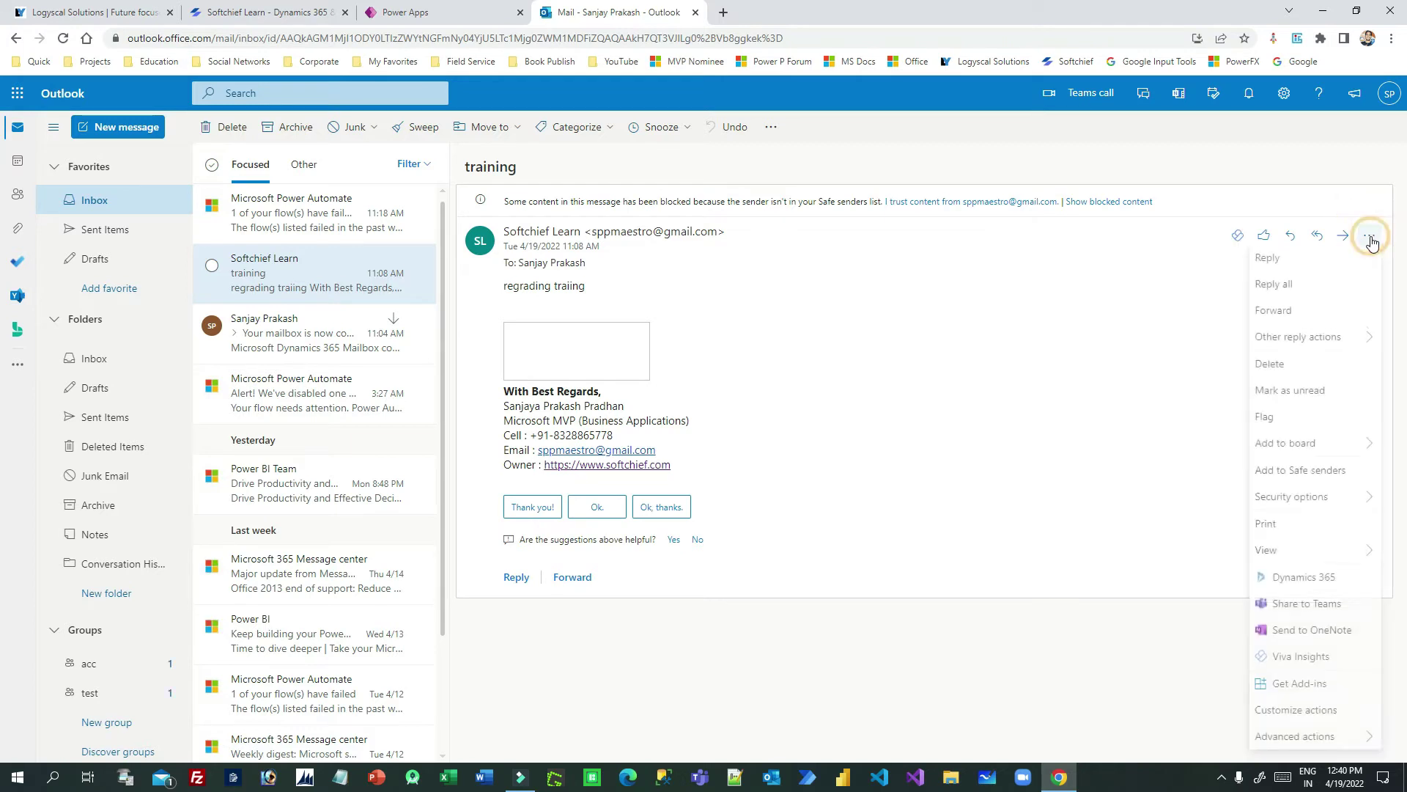
pyautogui.click(1304, 579)
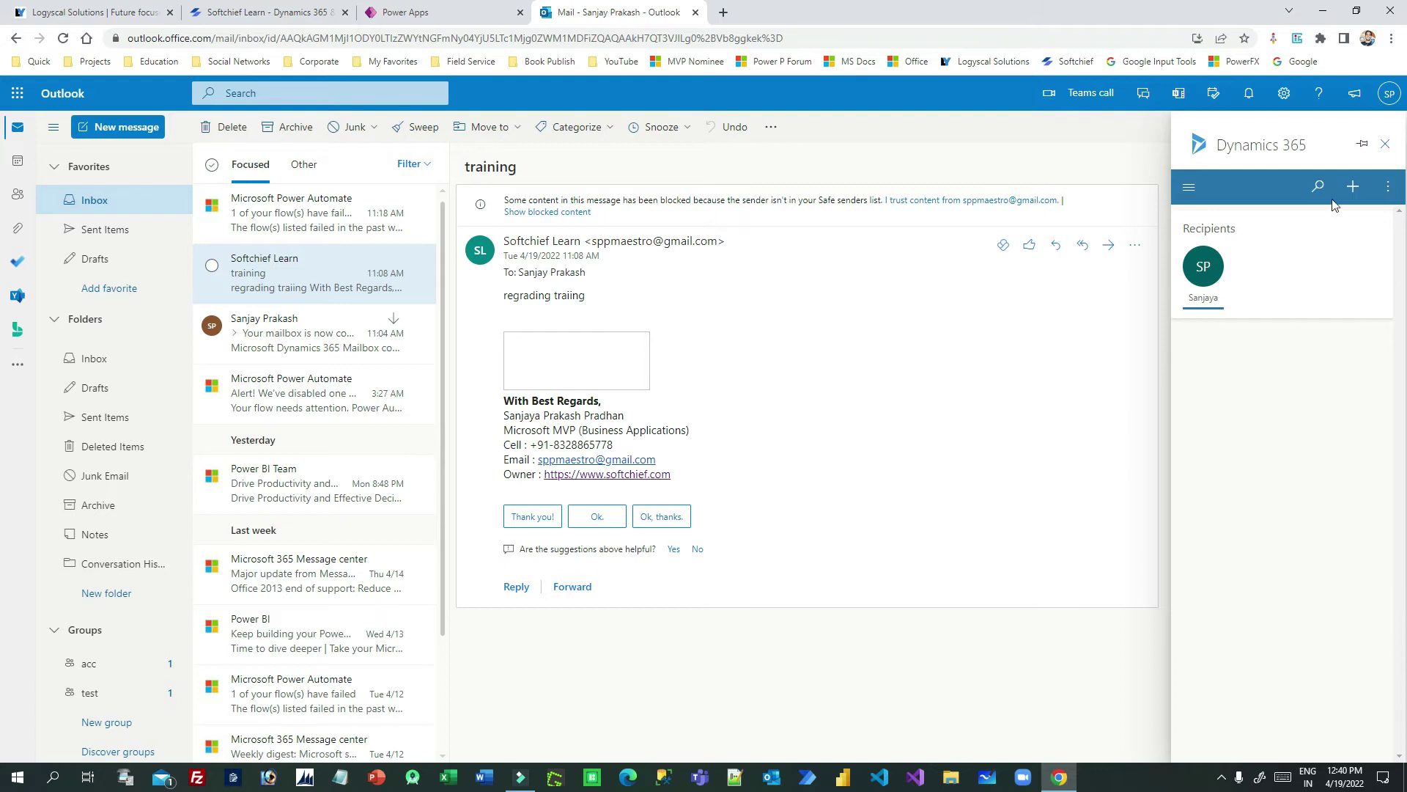
# Step: Choose Student from the pane's + menu to open Quick Create: Student
pyautogui.click(1352, 188)
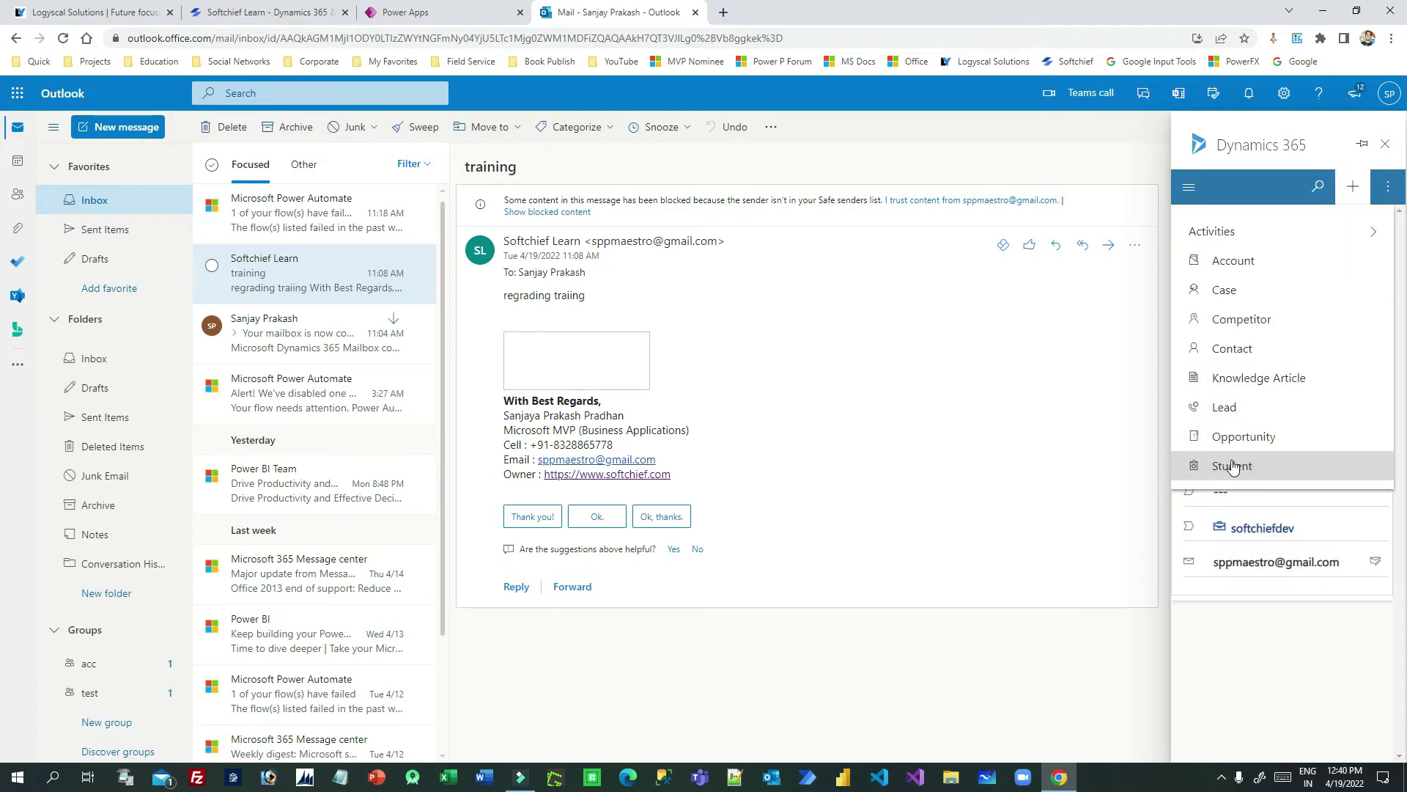
pyautogui.click(1229, 464)
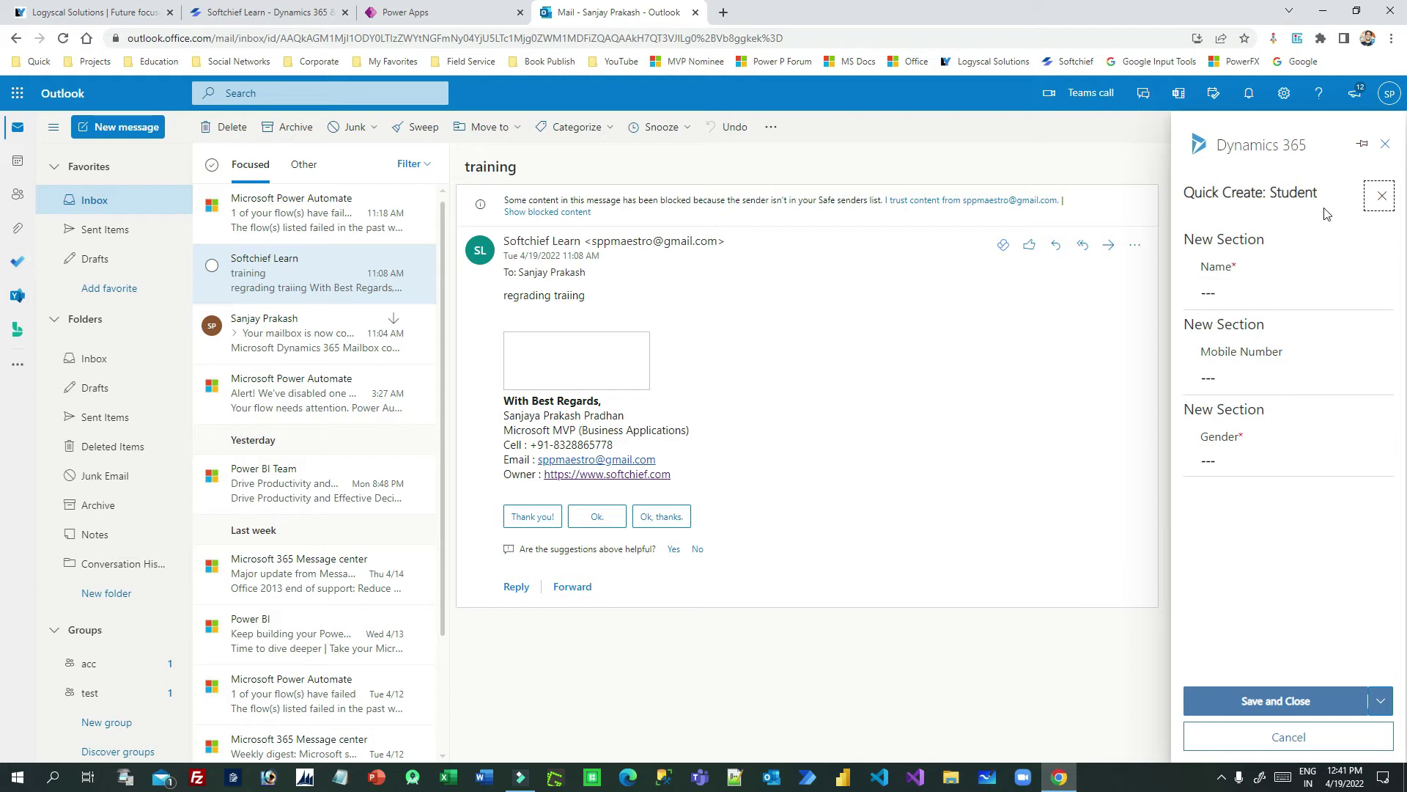
# Step: Enter name 'softchief', a mobile number and gender Male, then Save and Close the Student
pyautogui.click(1220, 291)
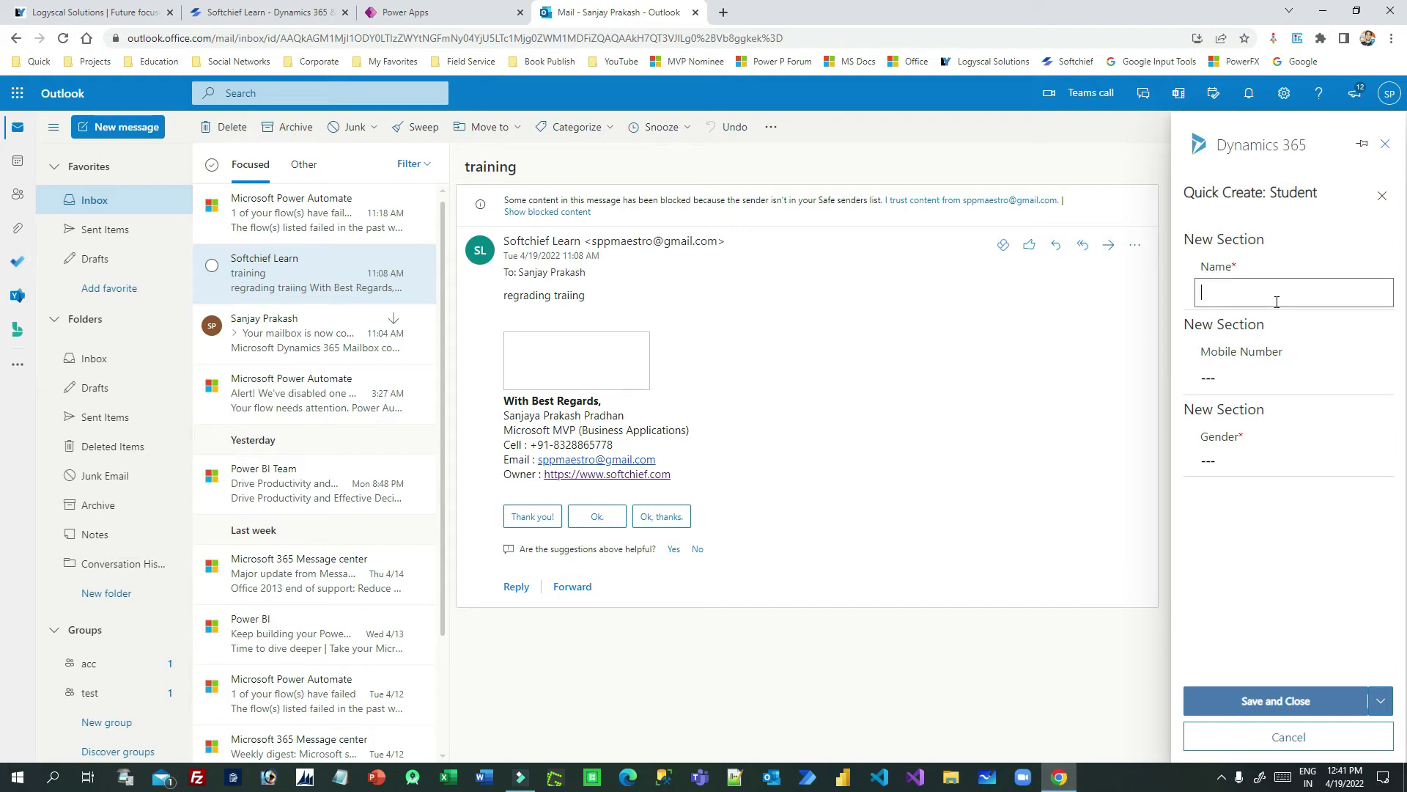
pyautogui.write('softchief student')
pyautogui.click(1258, 372)
pyautogui.click(1255, 456)
pyautogui.click(1239, 497)
pyautogui.click(1276, 701)
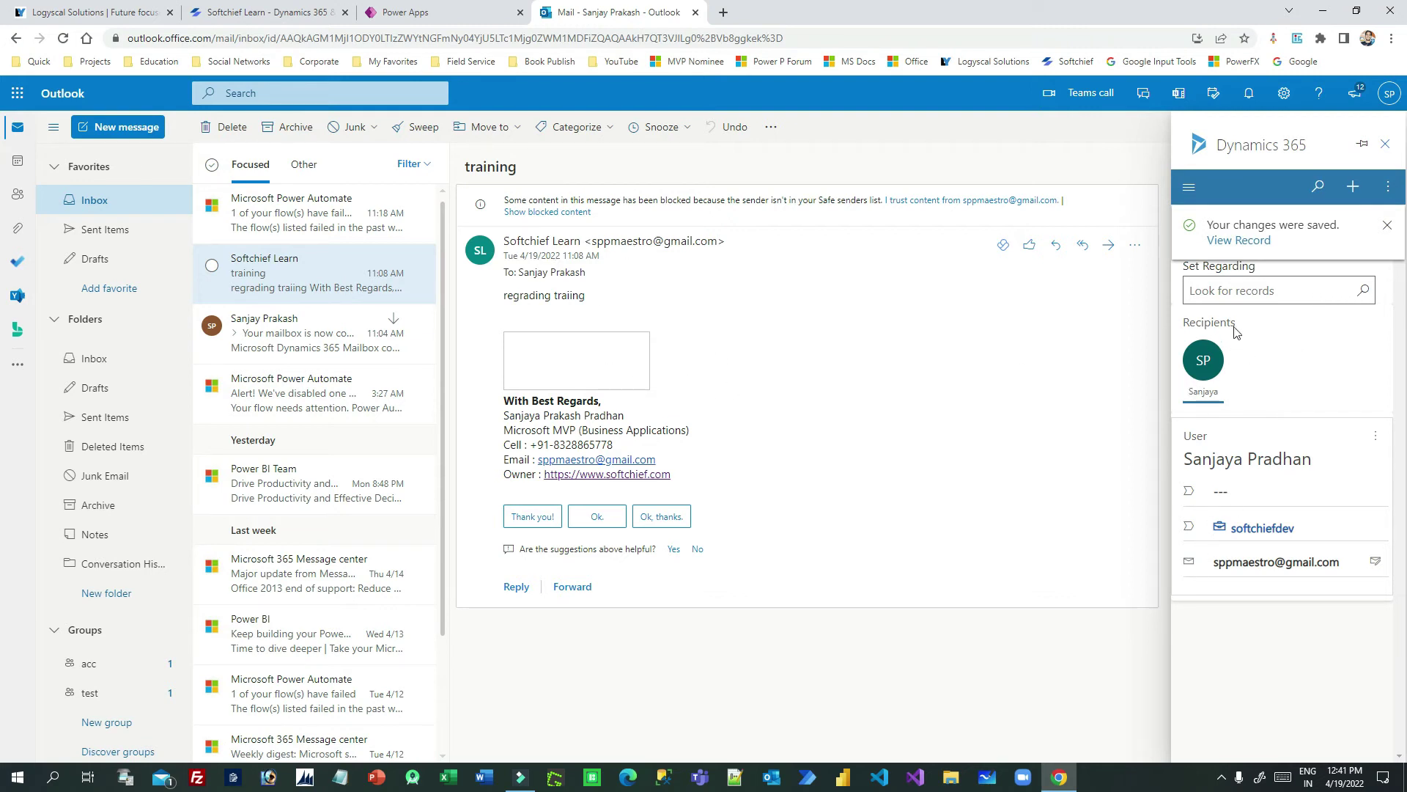
# Step: View the new Student record, then set softchief student as the training email's regarding record
pyautogui.click(1254, 242)
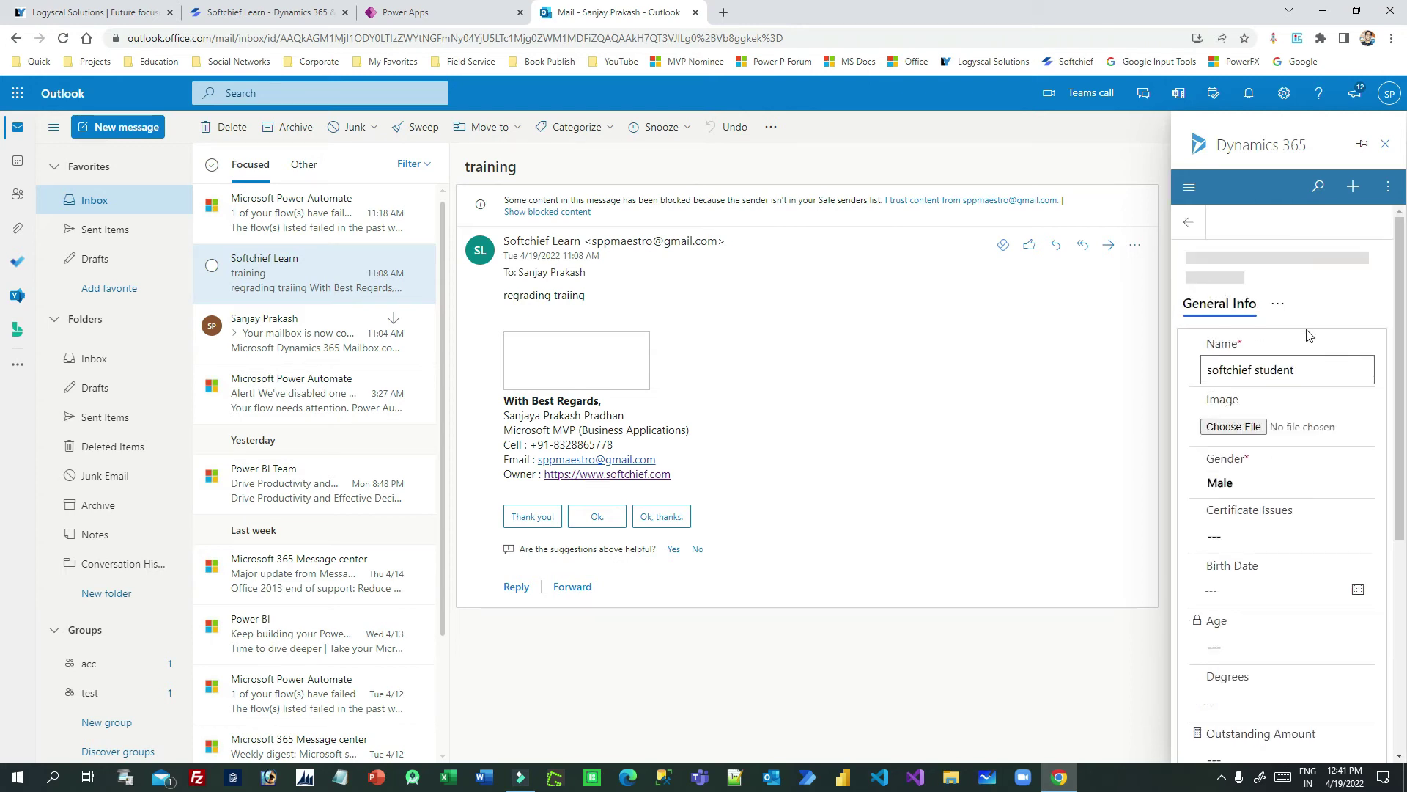
pyautogui.click(1190, 223)
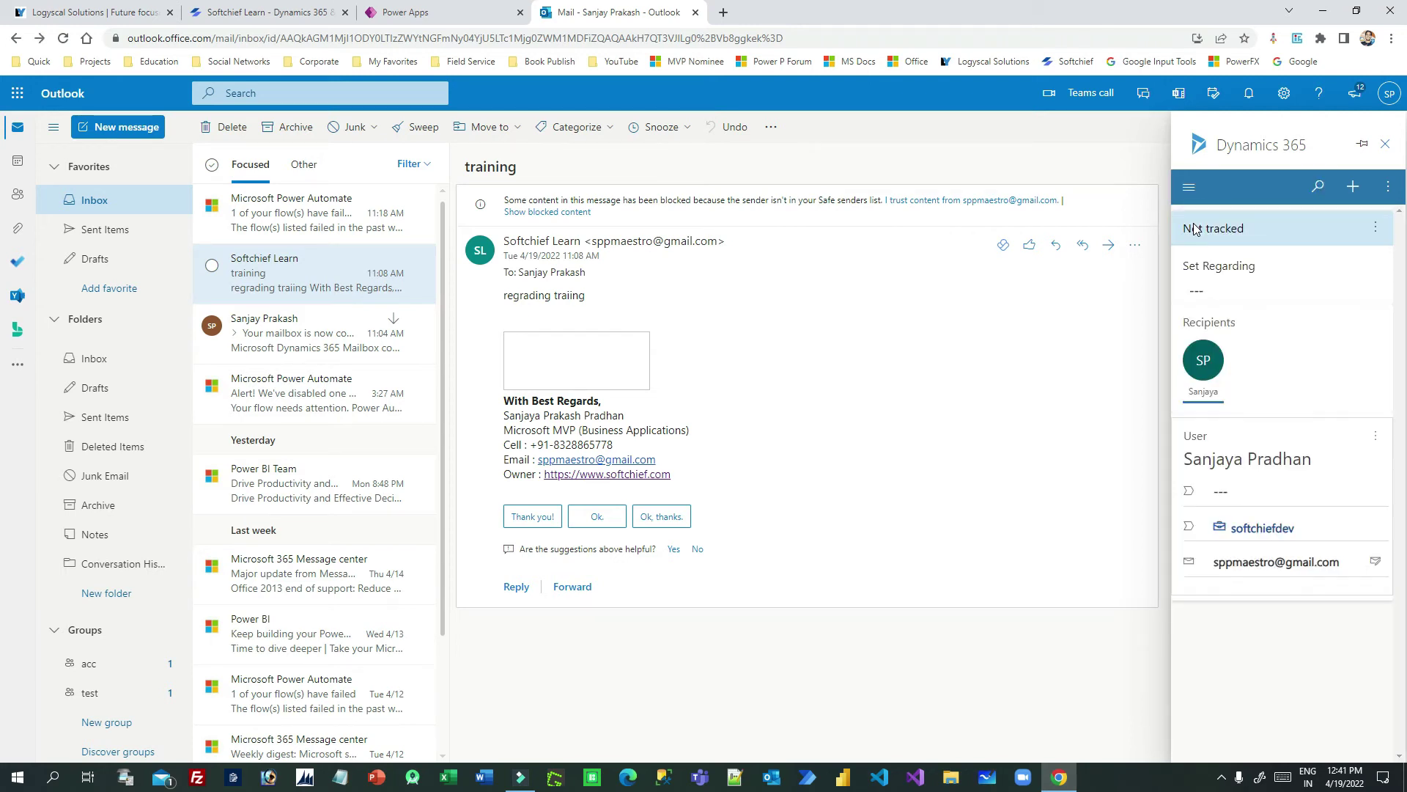
pyautogui.click(1296, 268)
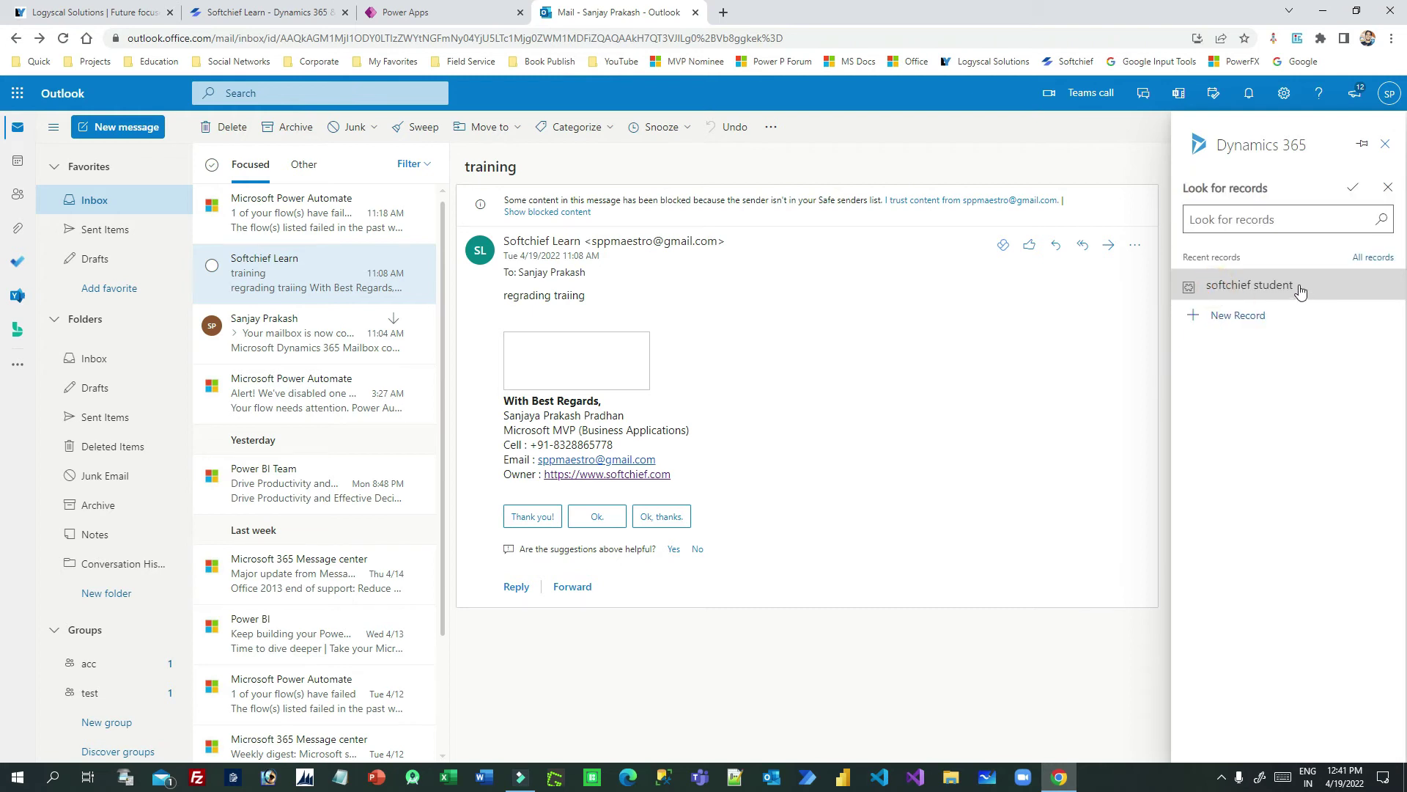
pyautogui.click(1252, 292)
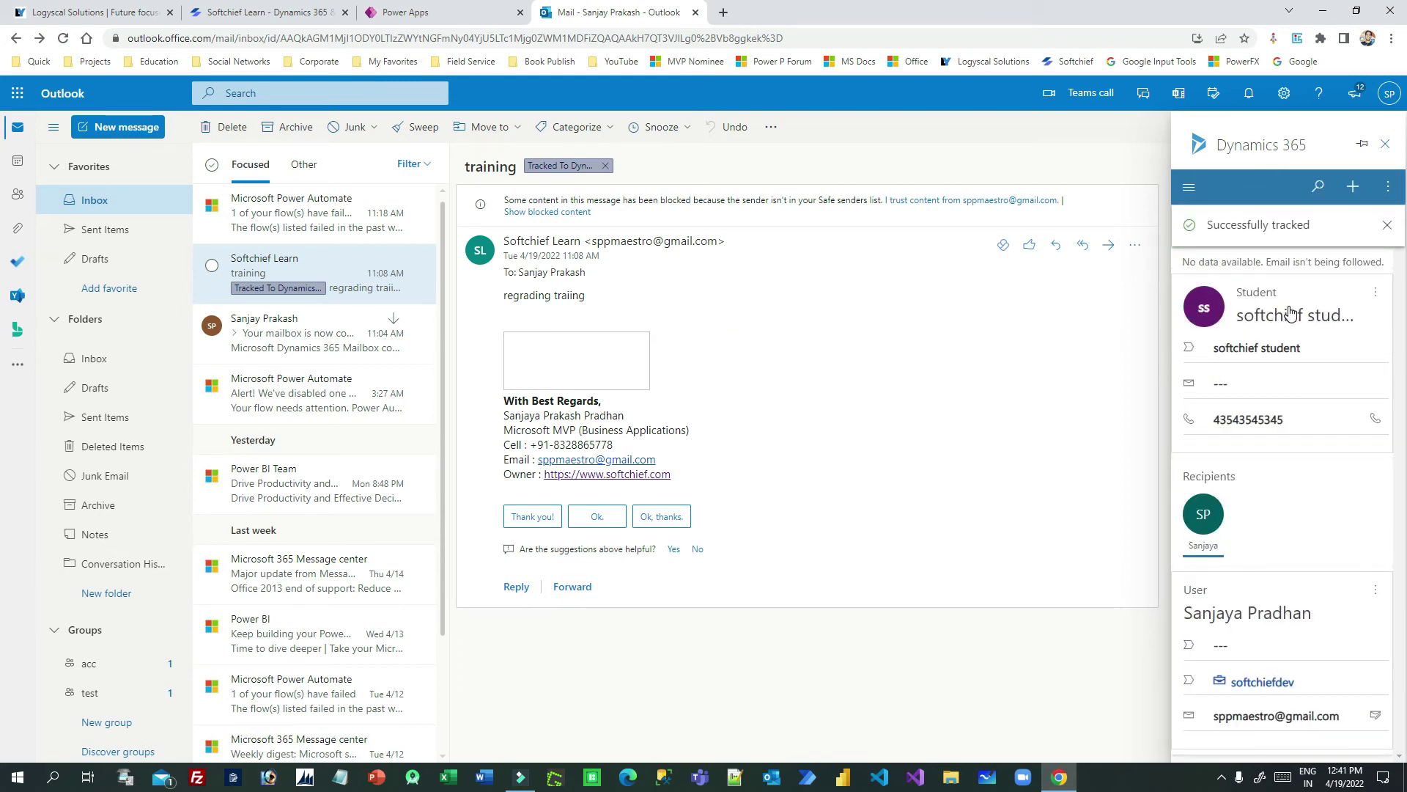
pyautogui.click(405, 12)
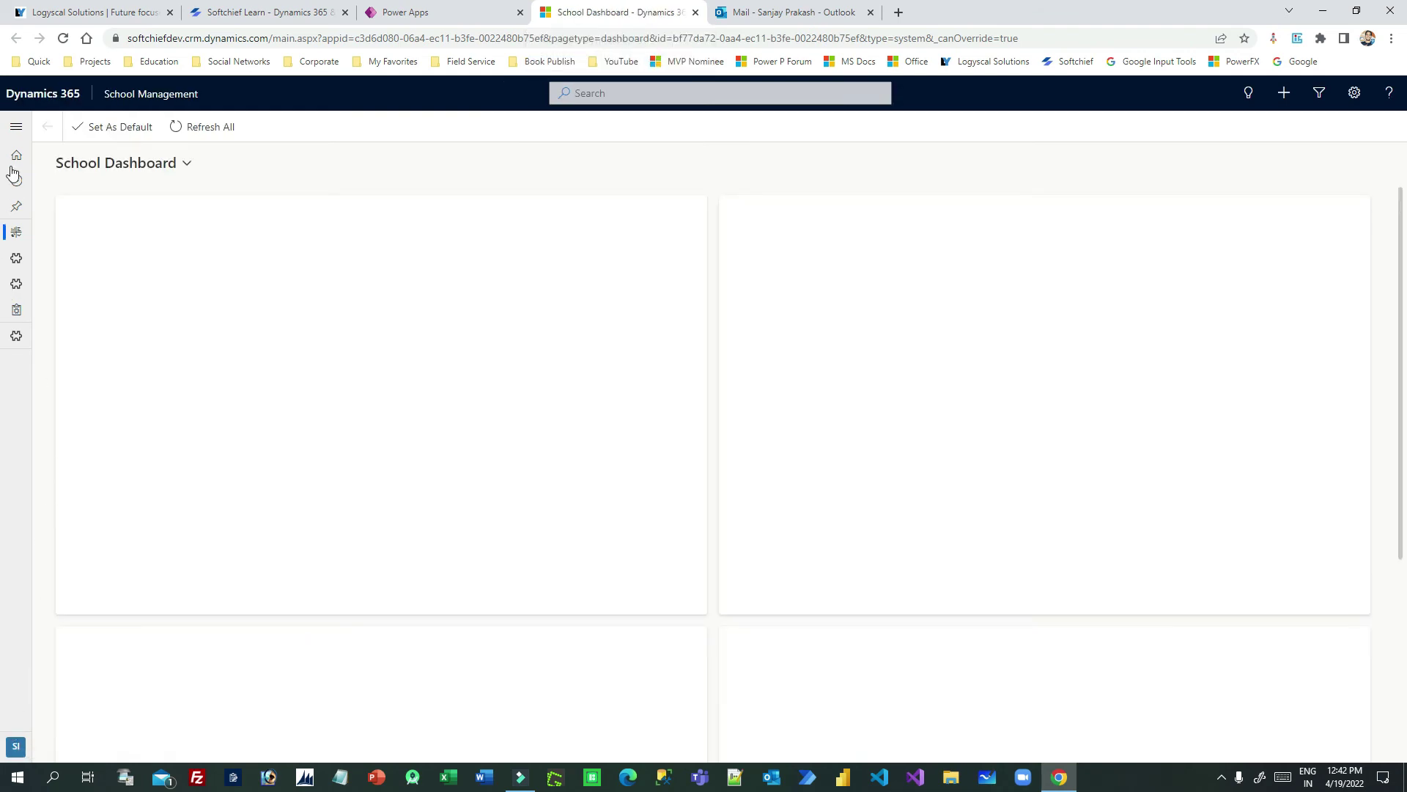
# Step: Open the softchief student record from the Students list
pyautogui.click(16, 126)
pyautogui.click(58, 288)
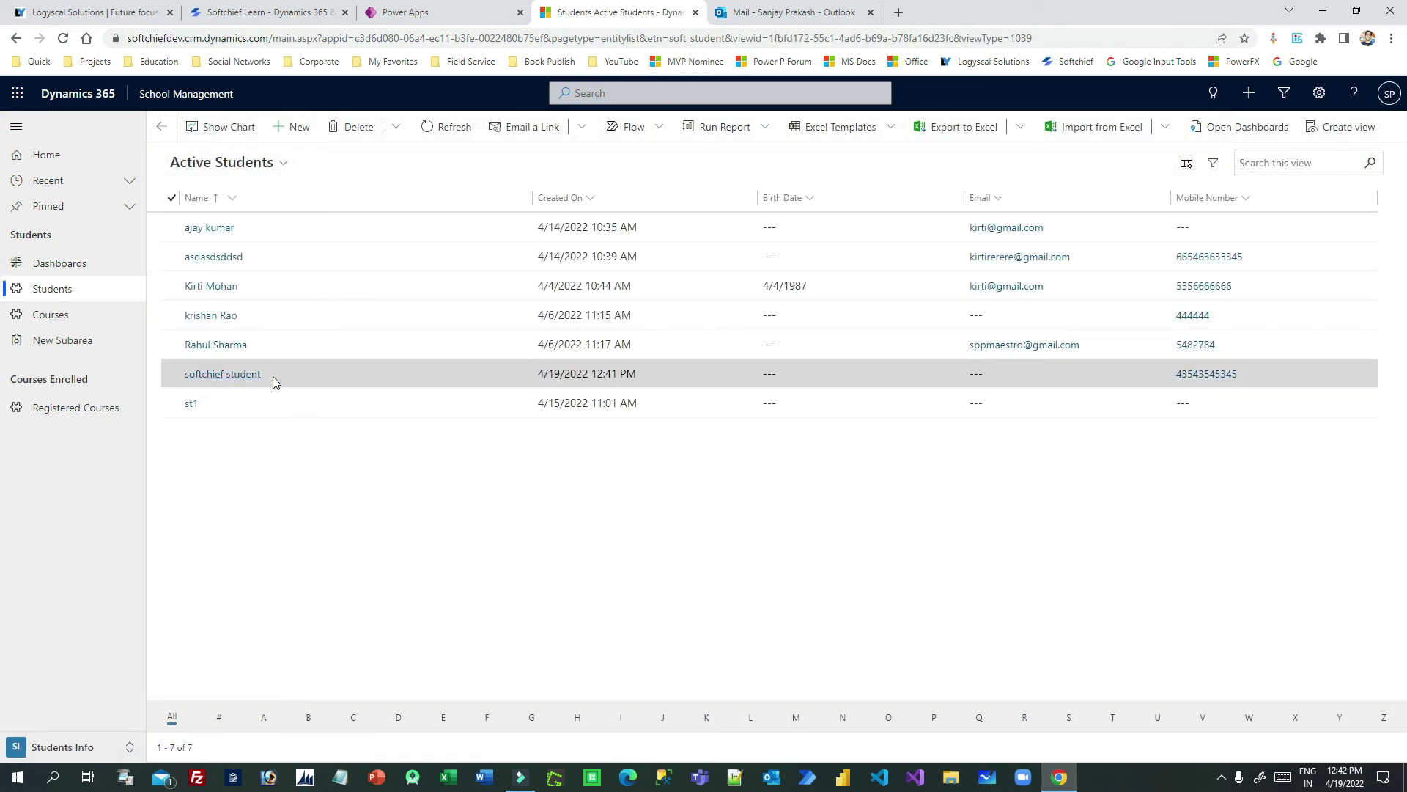
pyautogui.click(323, 379)
pyautogui.click(263, 374)
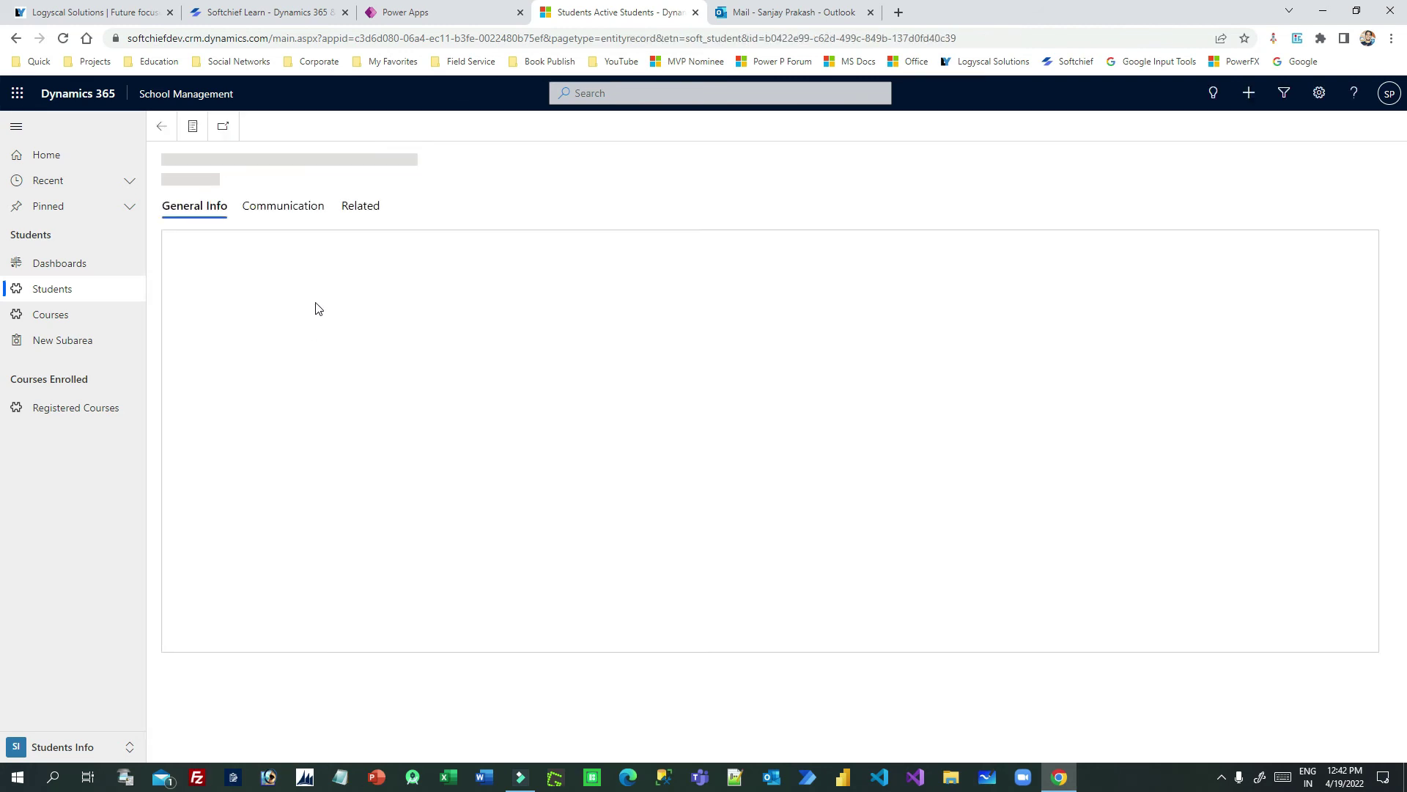
# Step: In the student's Activities, switch to Closed Activity Associated View and open the training email
pyautogui.click(362, 208)
pyautogui.click(408, 276)
pyautogui.click(409, 314)
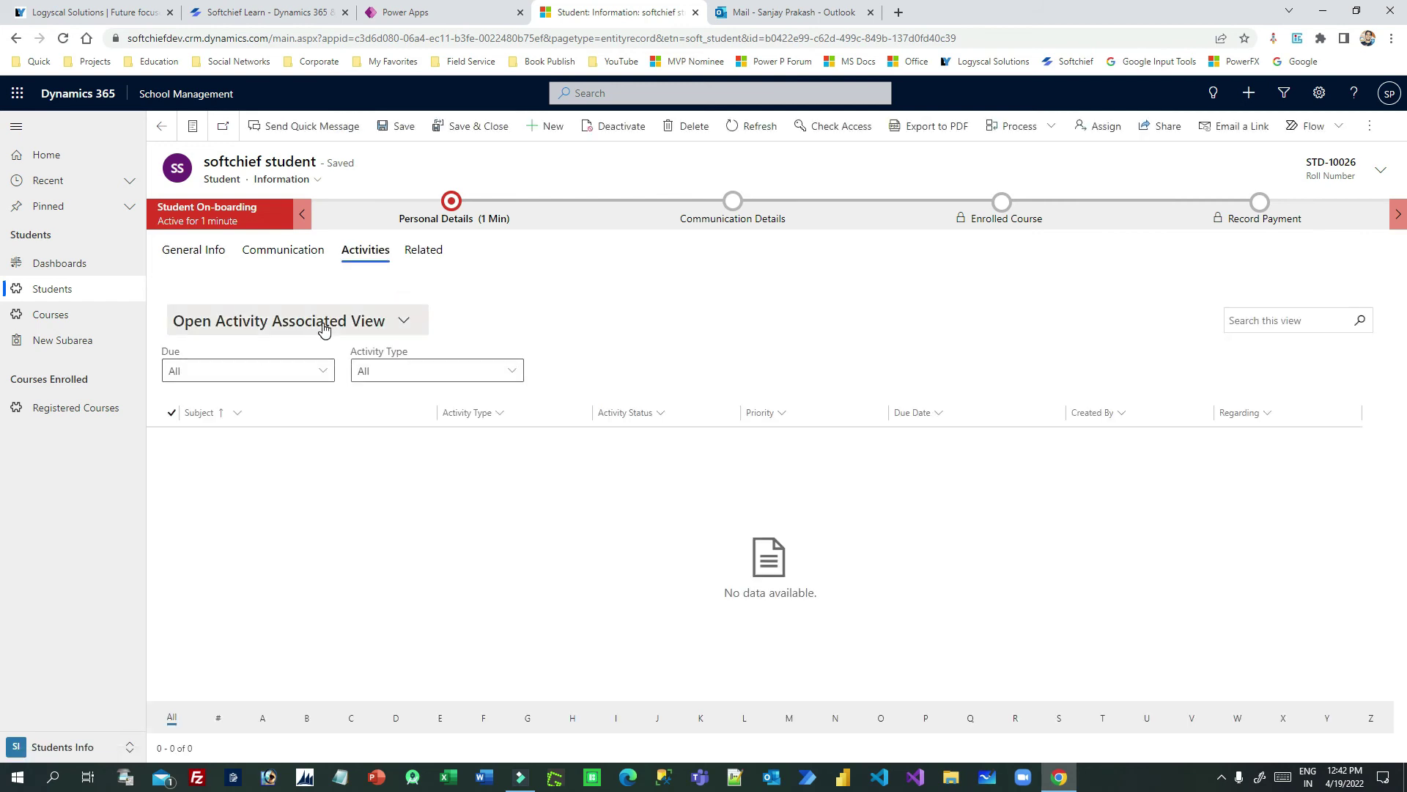
pyautogui.click(323, 322)
pyautogui.click(239, 439)
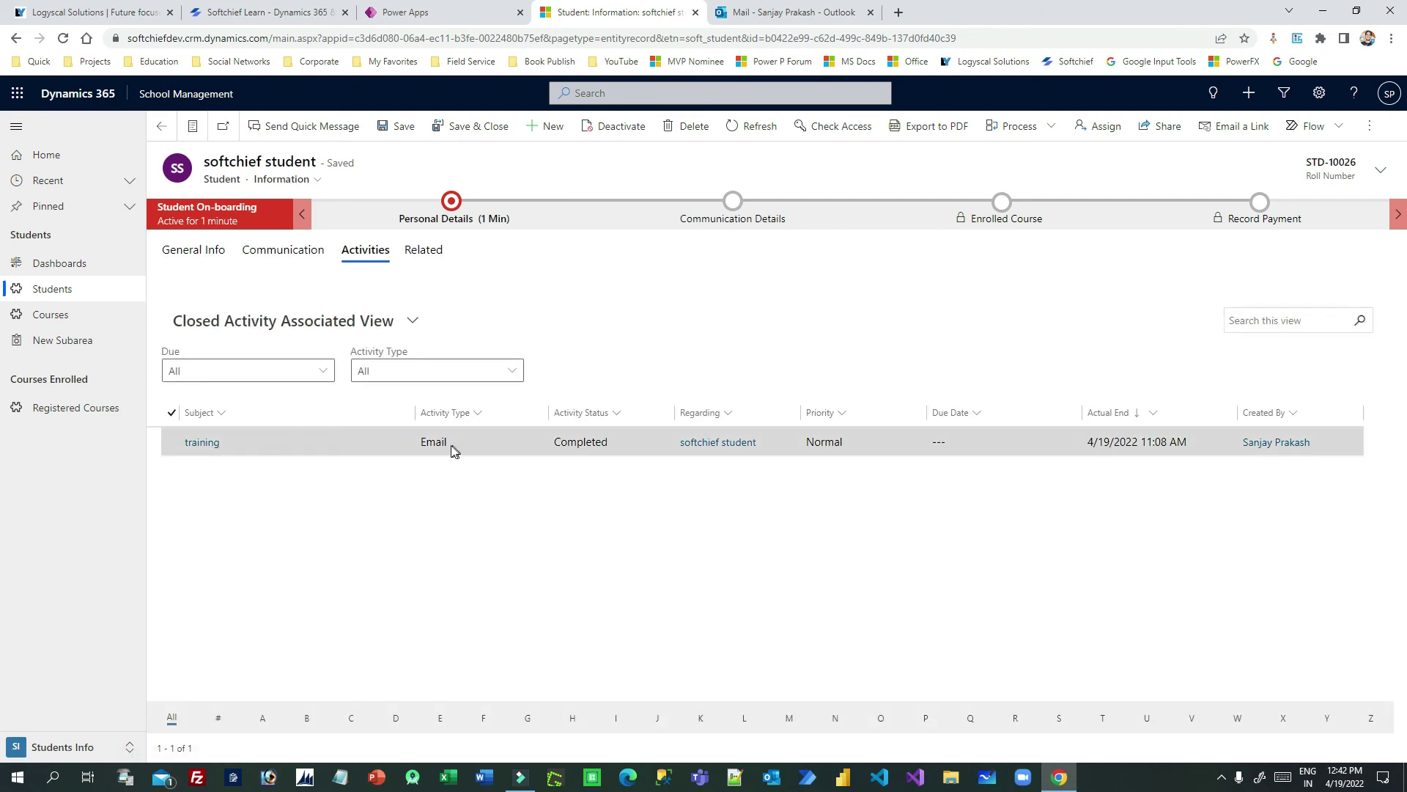
pyautogui.doubleClick(356, 449)
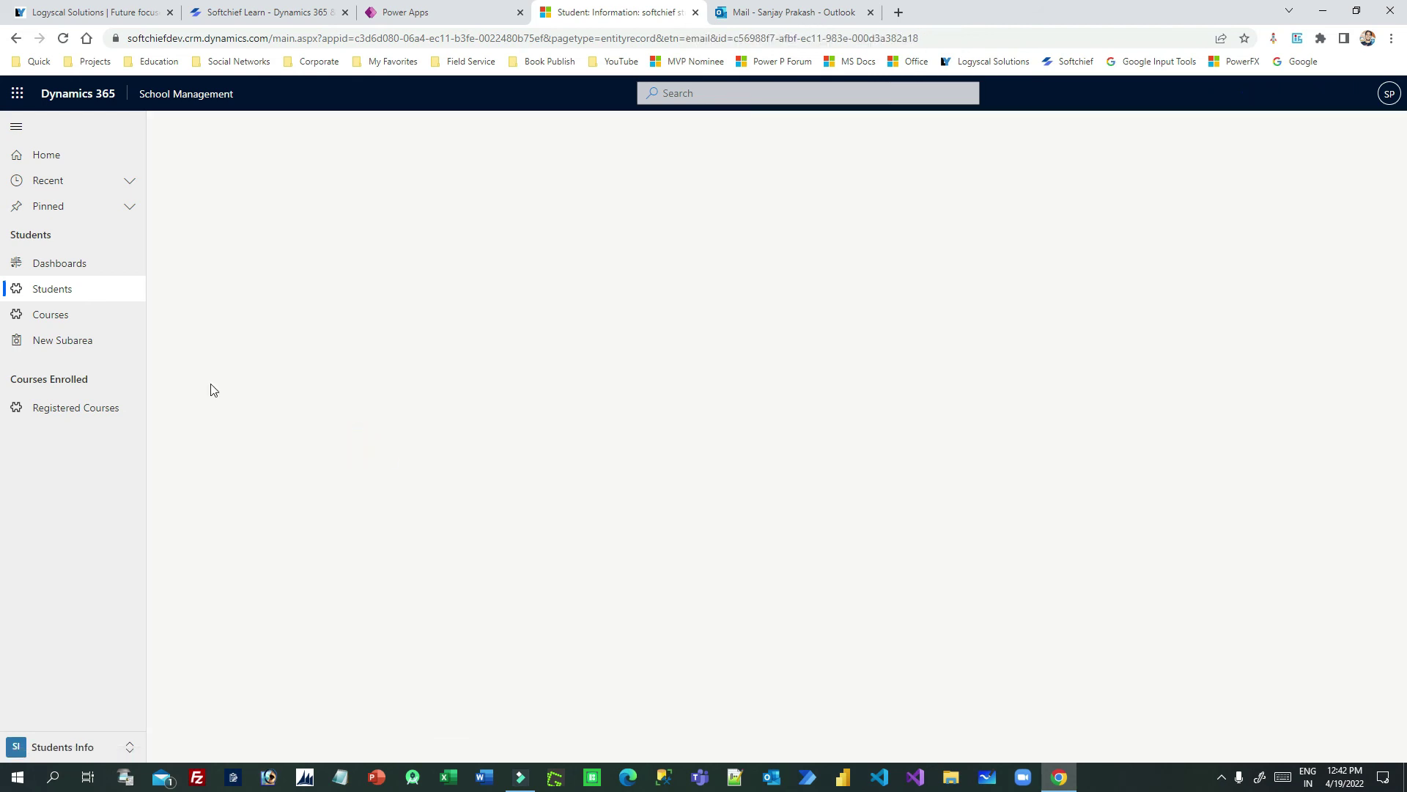
# Step: Look over the tracked training email record in Dynamics 365
pyautogui.click(803, 14)
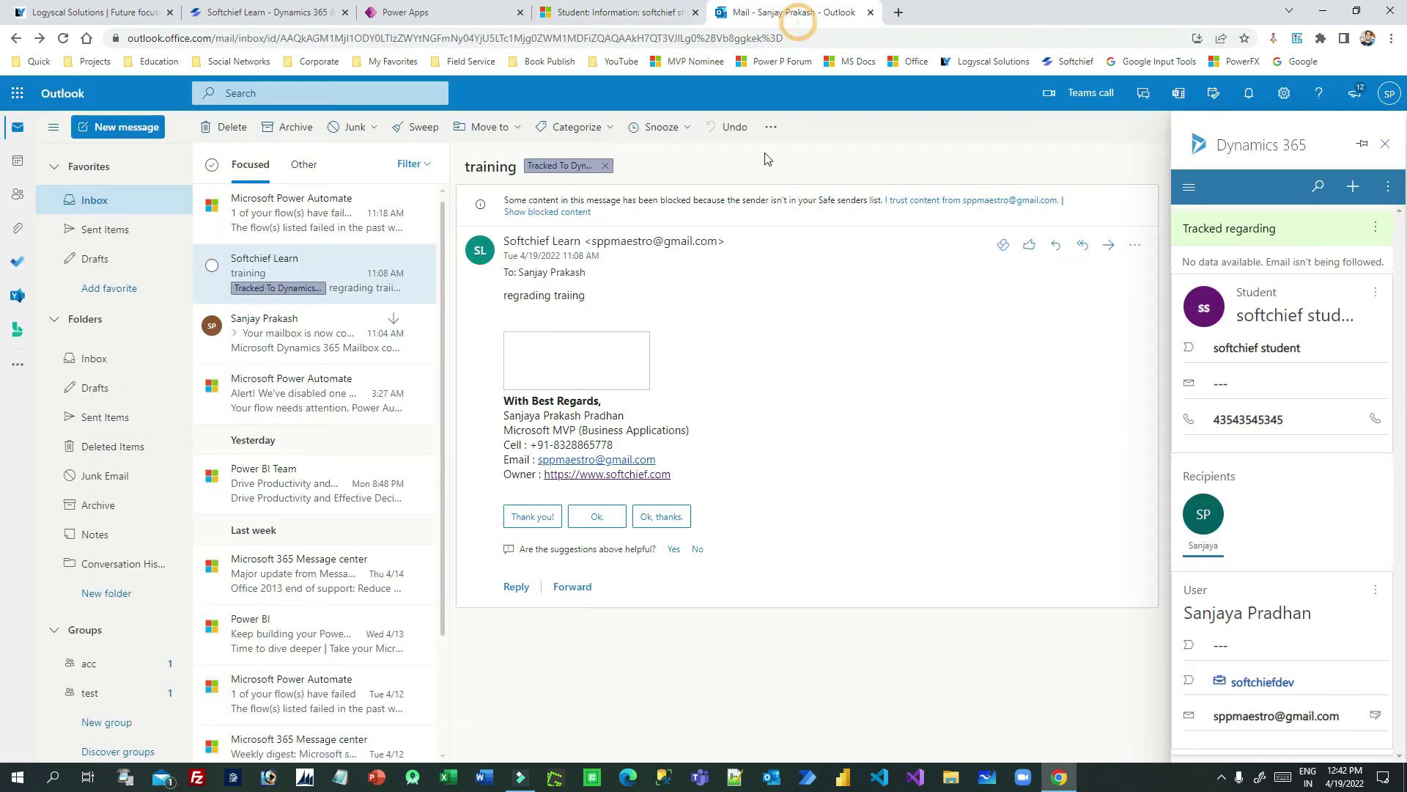
pyautogui.click(621, 14)
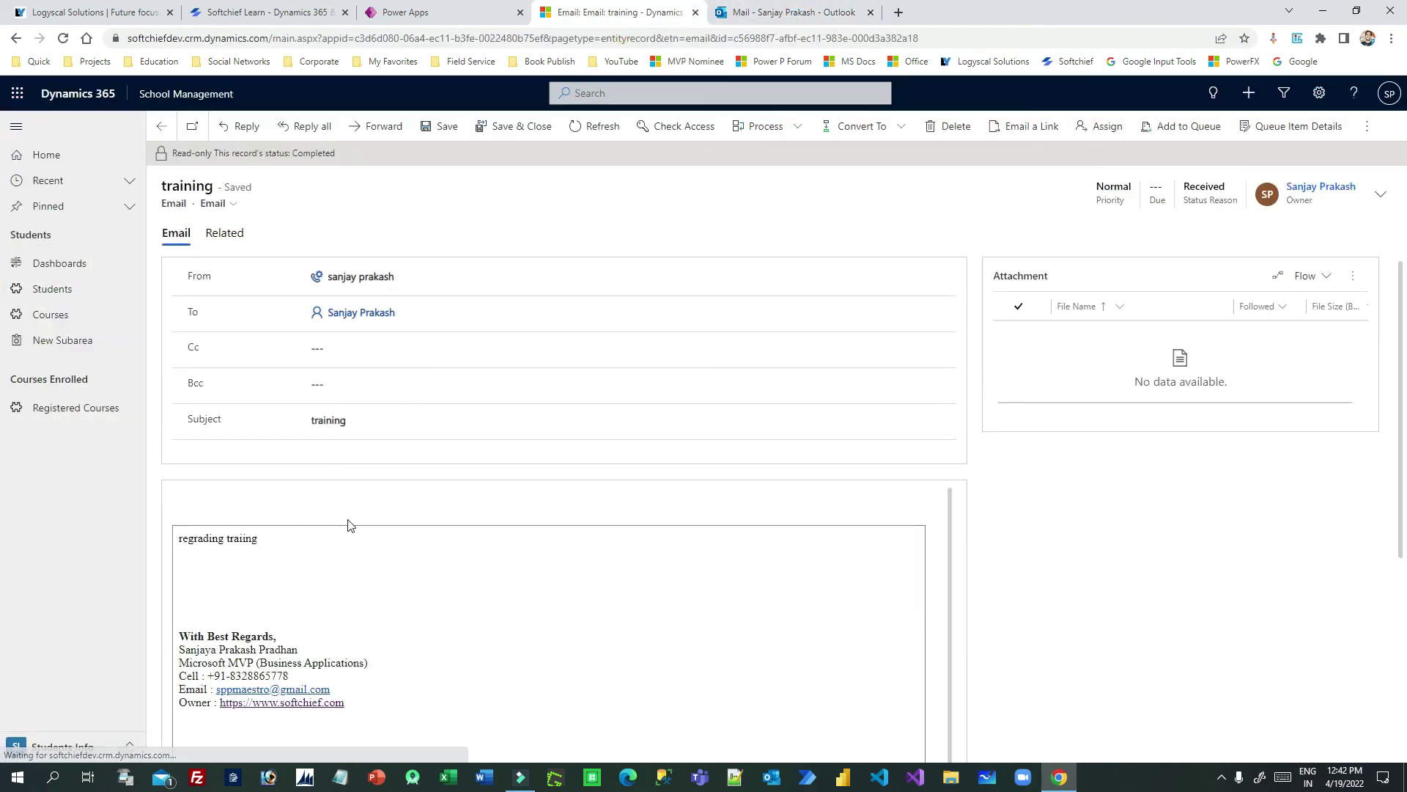
pyautogui.scroll(-3, 368, 472)
pyautogui.scroll(3, 367, 471)
# Step: Check the softchief student's General Info, then go back to the Outlook mailbox
pyautogui.click(162, 128)
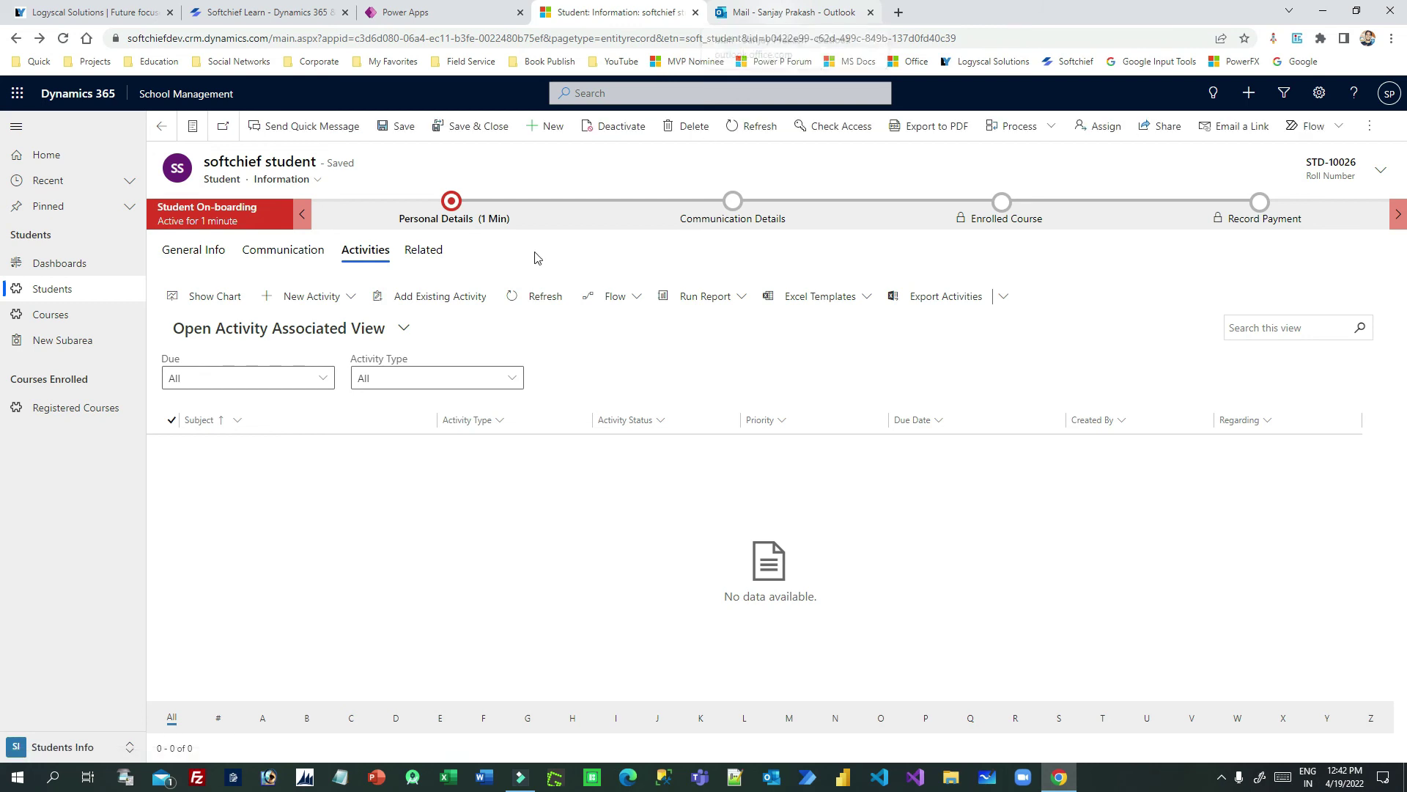
pyautogui.click(194, 250)
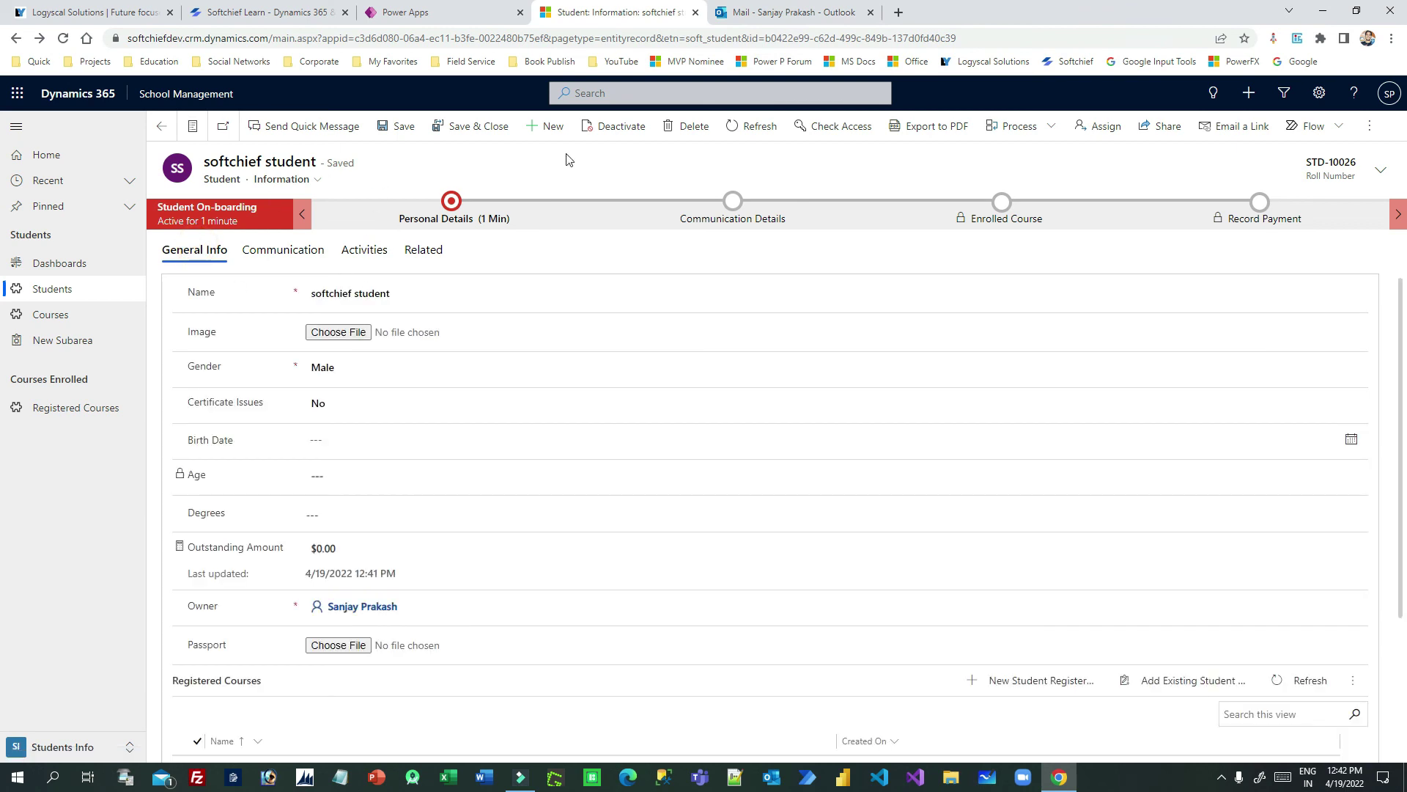
pyautogui.click(785, 13)
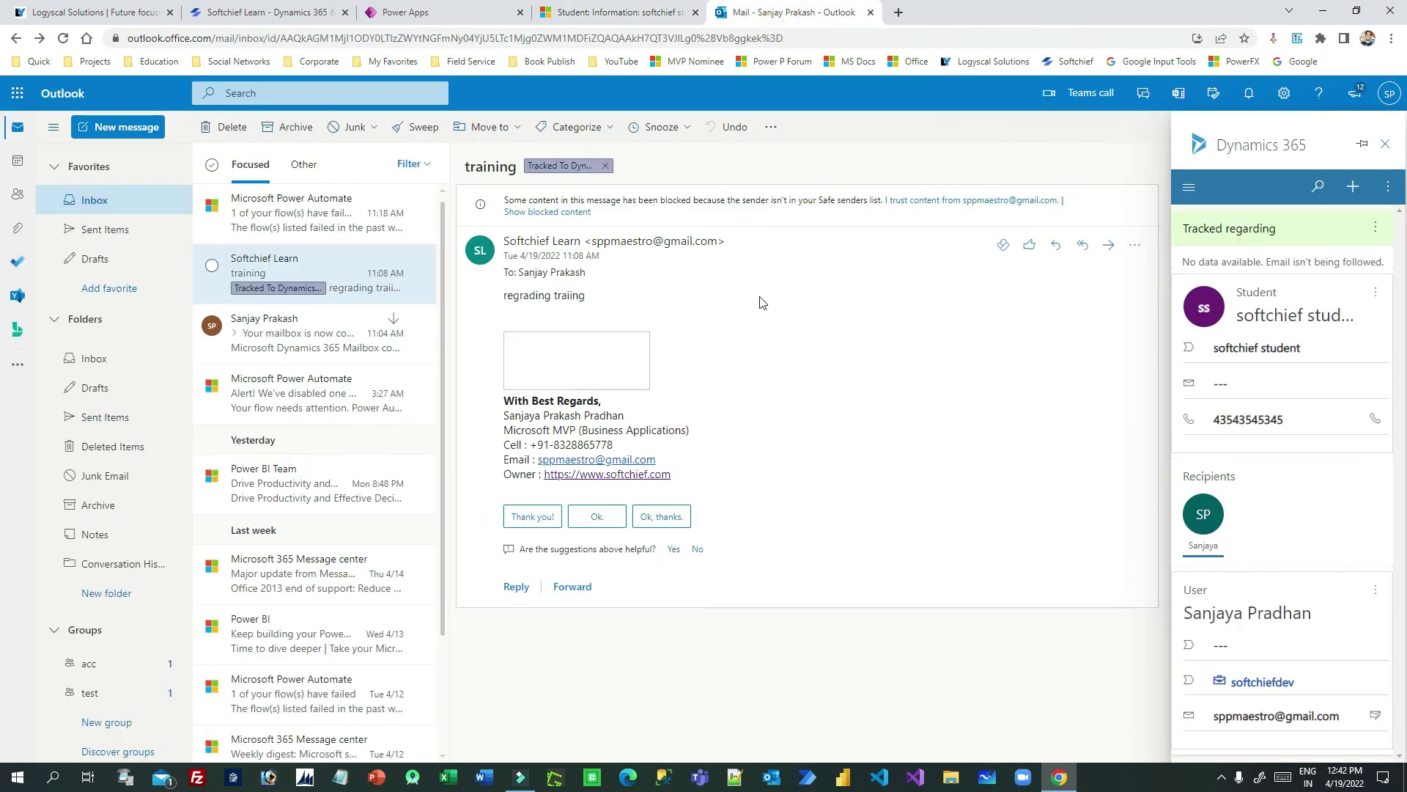
# Step: Show the Dynamics 365 pane's new-record list, which now includes Student
pyautogui.moveTo(560, 297); pyautogui.dragTo(585, 295)
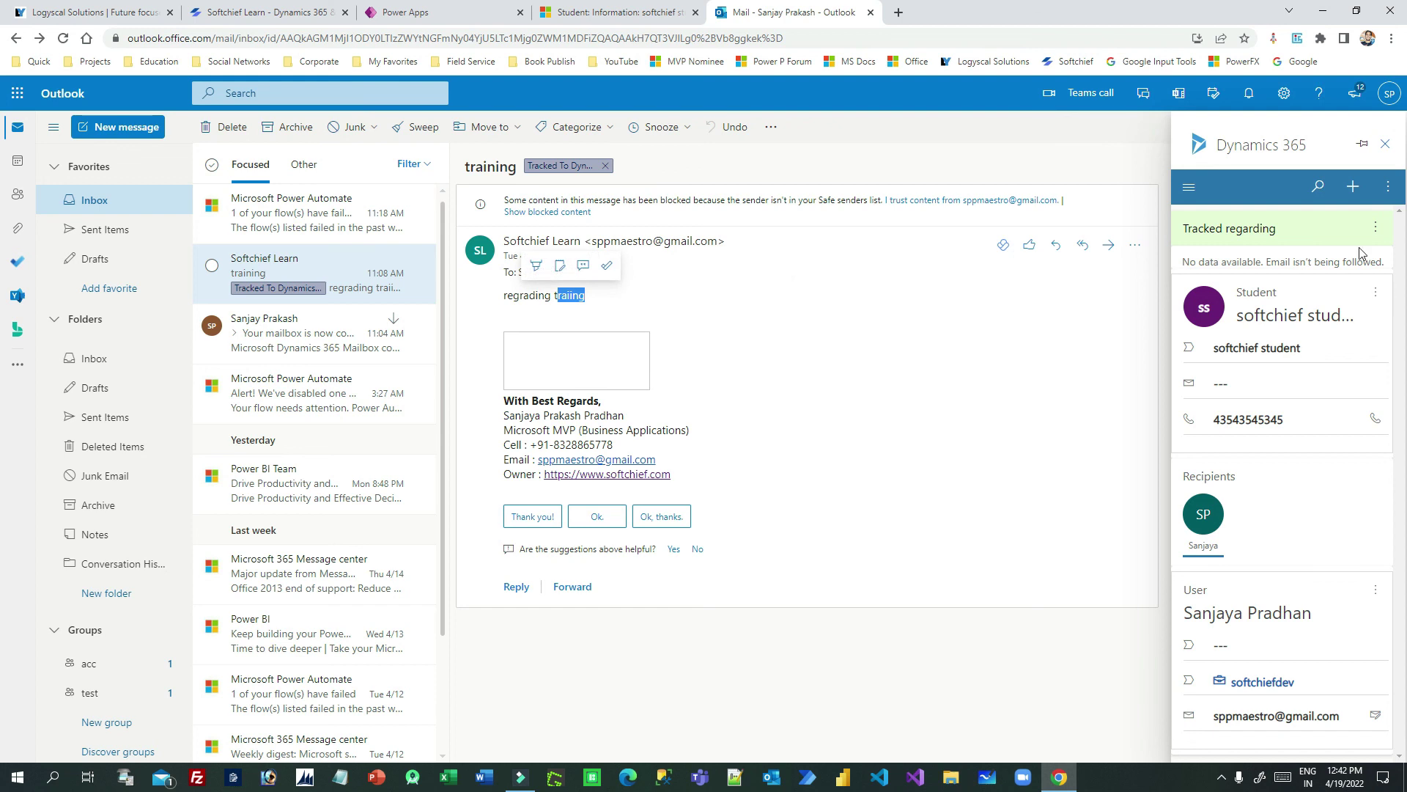
pyautogui.click(1354, 187)
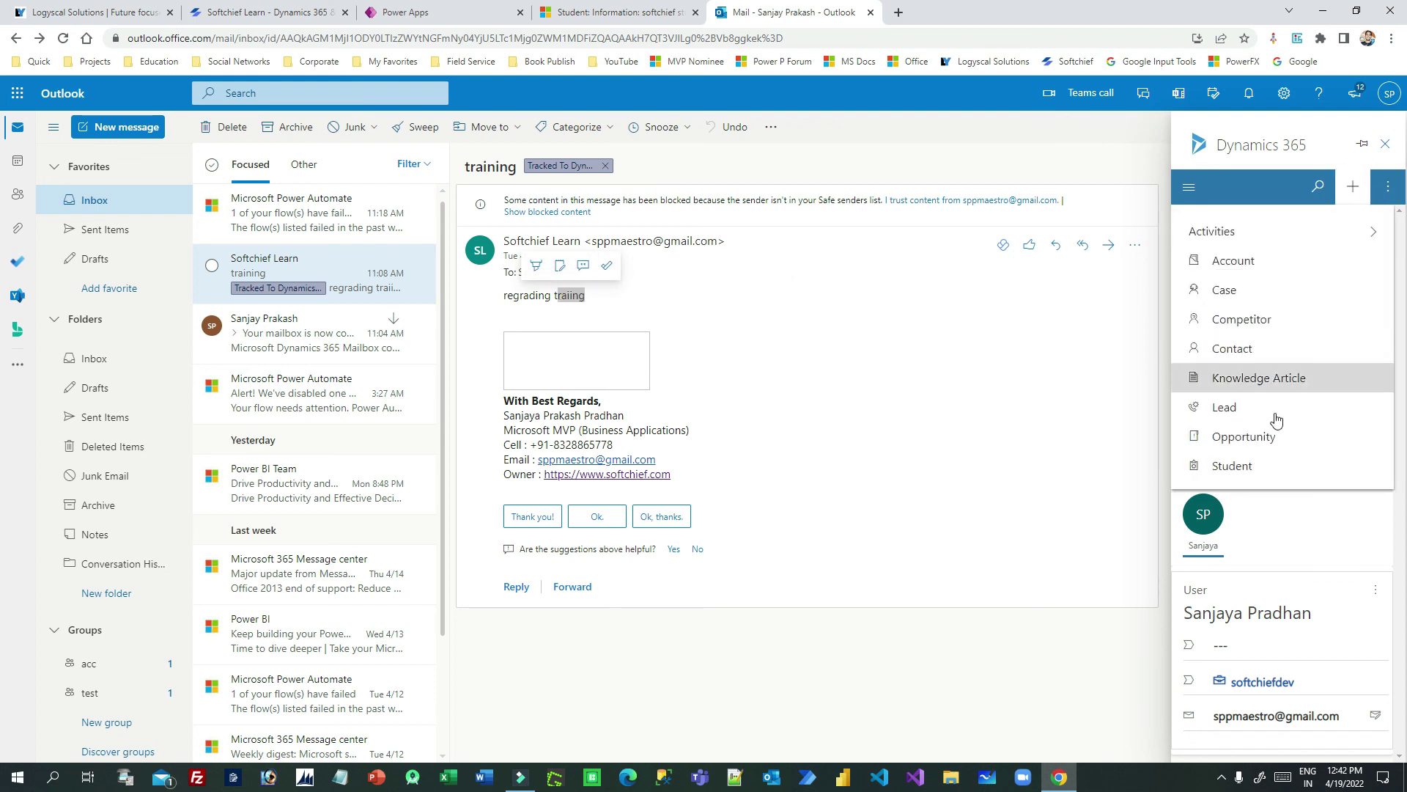